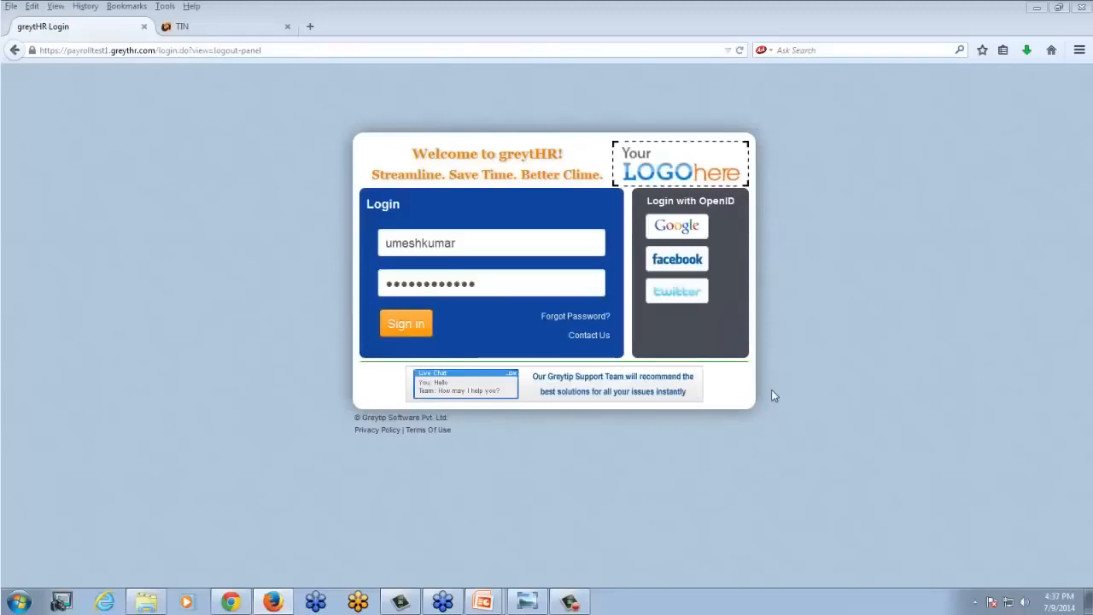
- Sign in to the payroll account and open the Form24Q settings under Income Tax in the system settings
left_click(414, 329)
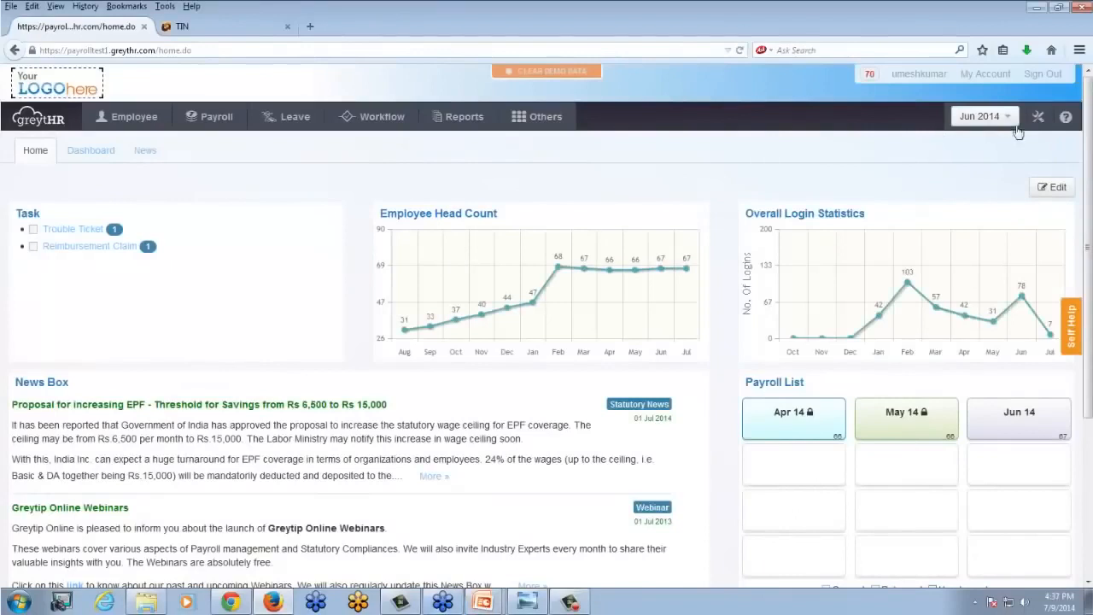
left_click(1038, 117)
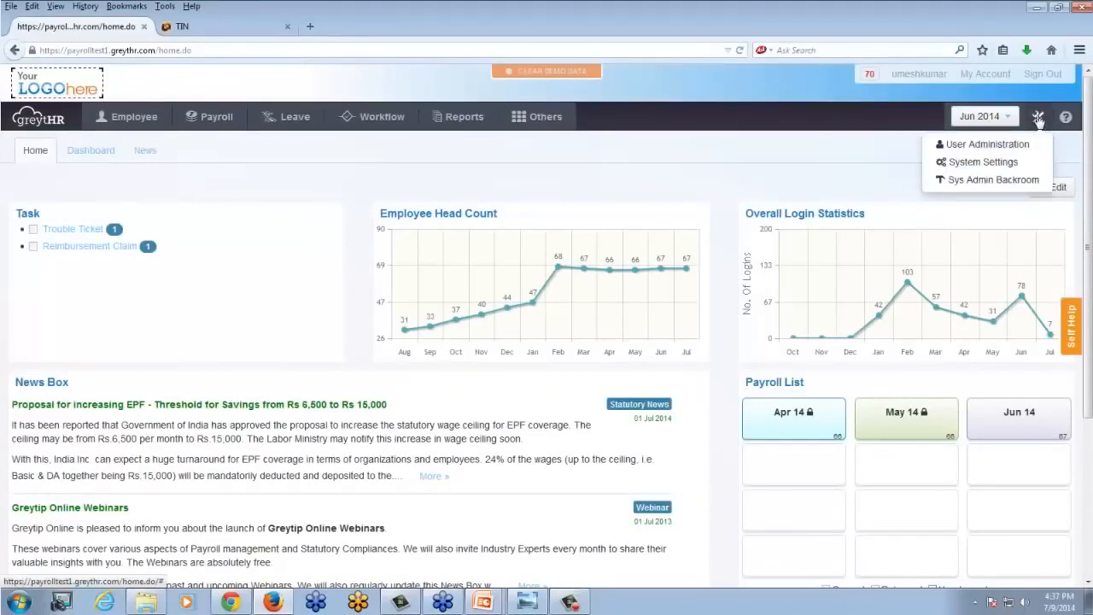
left_click(1001, 164)
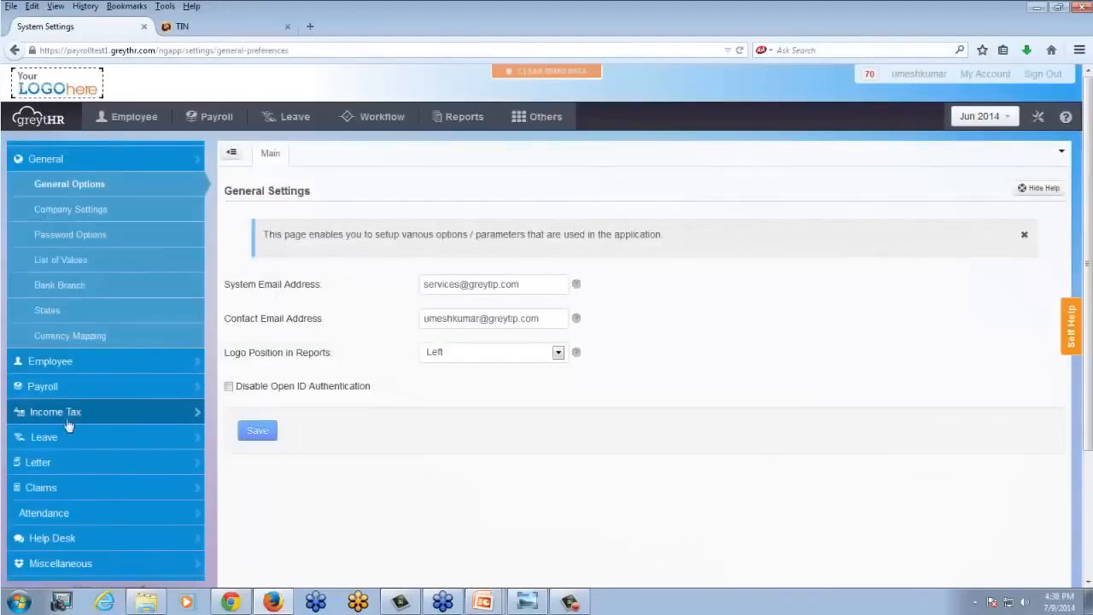
left_click(66, 413)
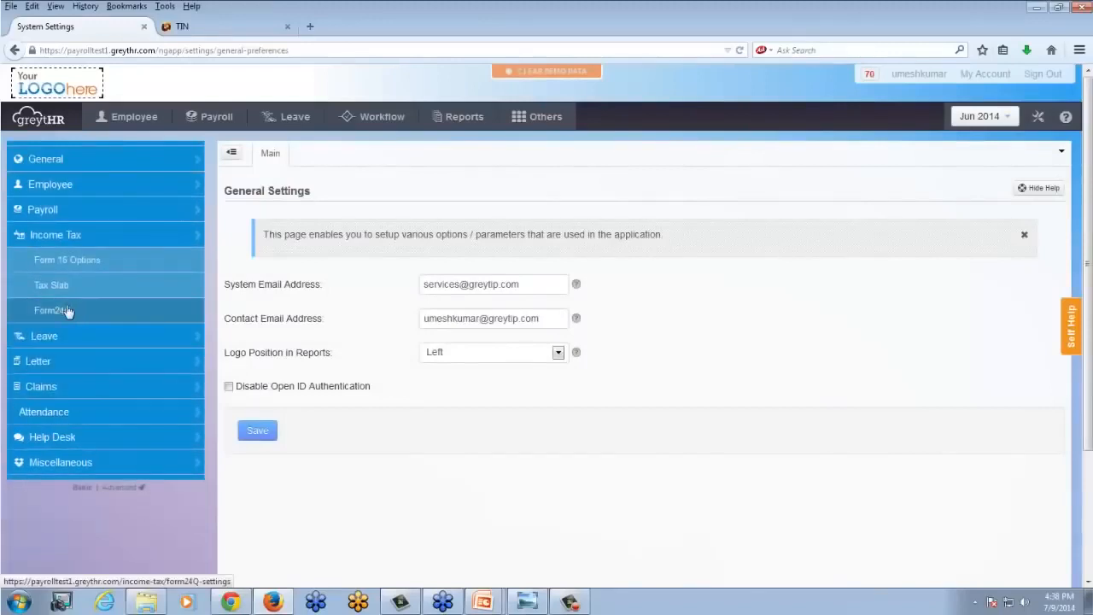
left_click(68, 312)
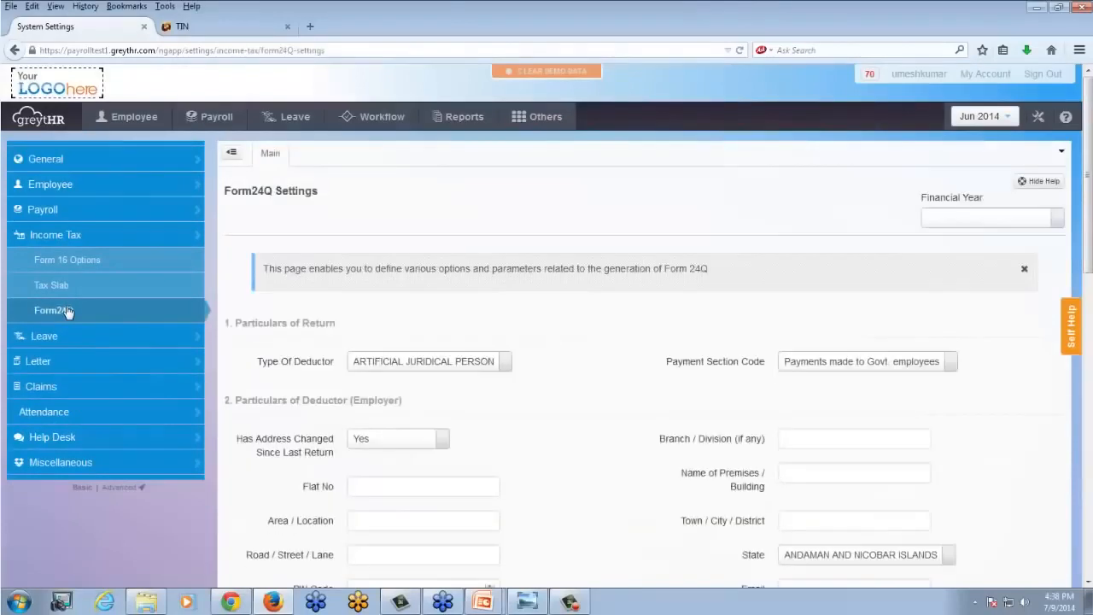
- Examine the Form24Q settings for 2014 - 2015, covering the return, the deductor, the person responsible for tax deduction and the preferences
scroll(550, 344, "down", 1)
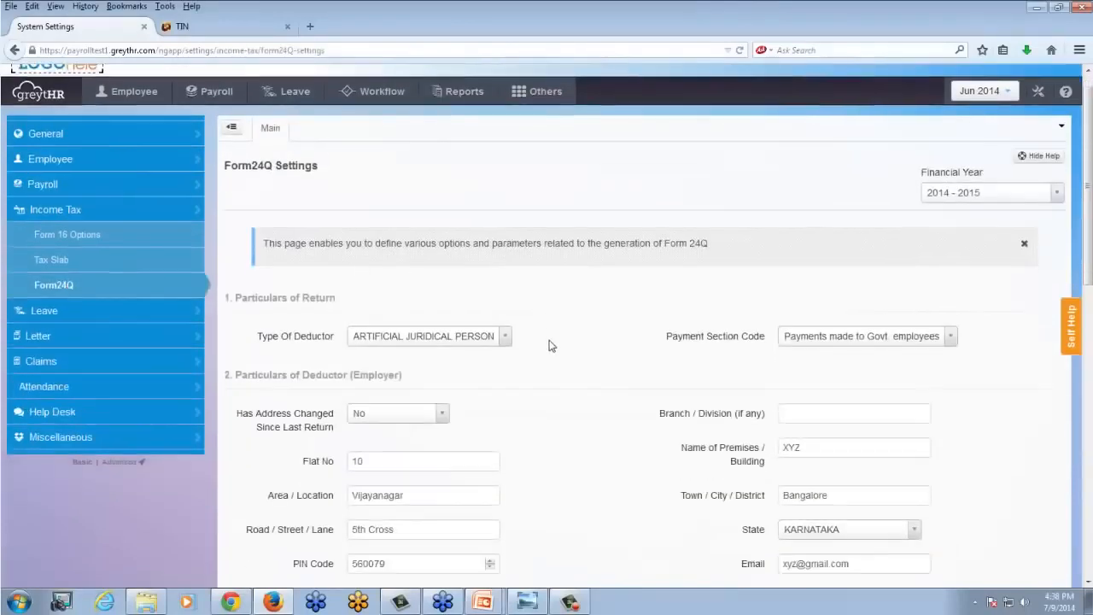
scroll(551, 345, "down", 1)
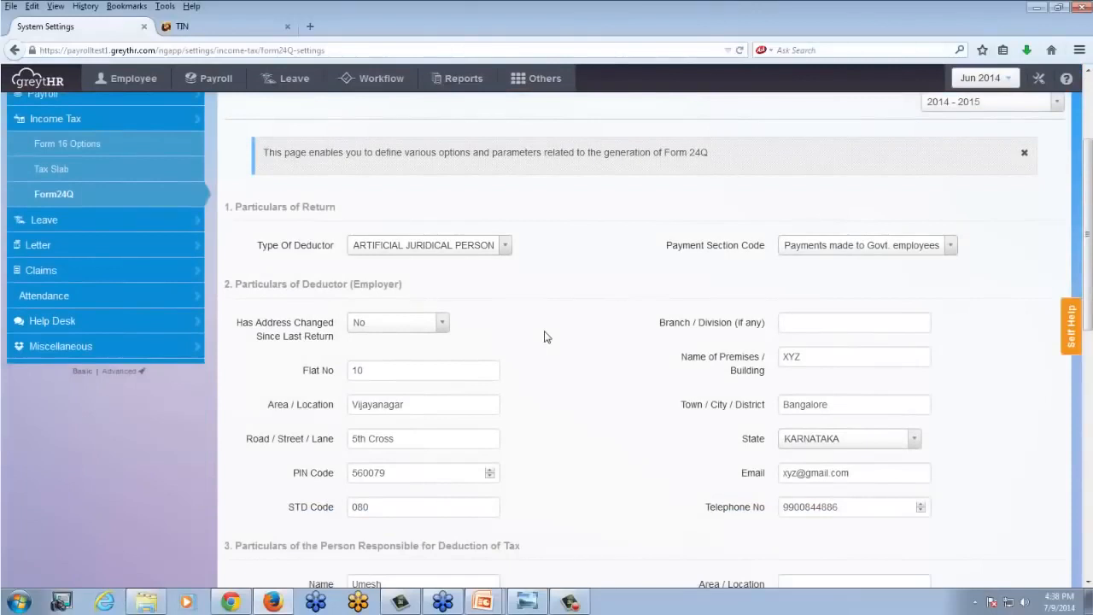
scroll(558, 324, "down", 1)
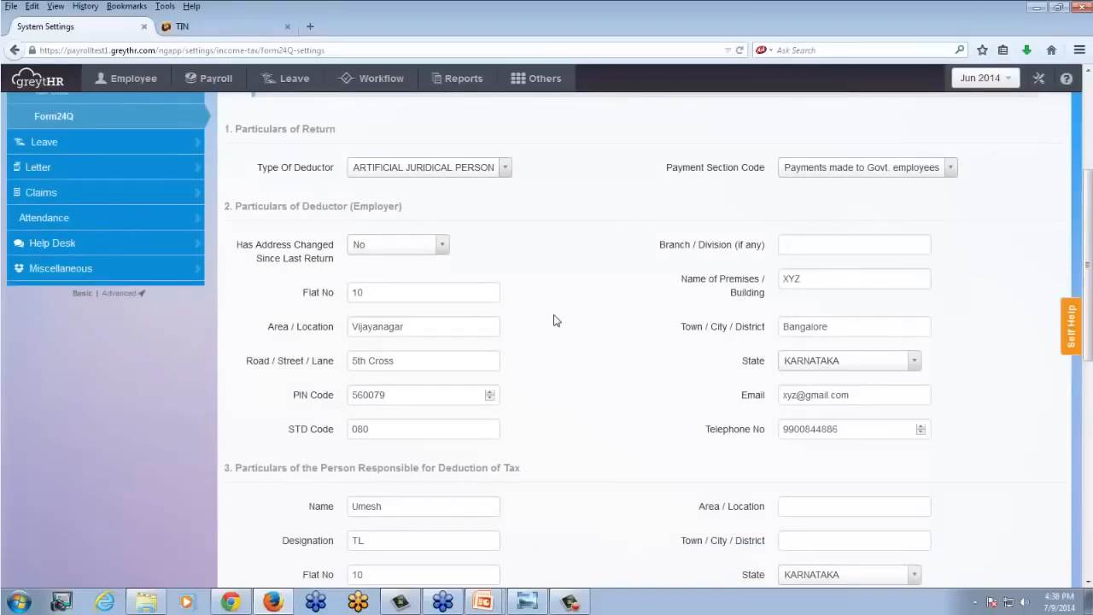
scroll(554, 320, "down", 5)
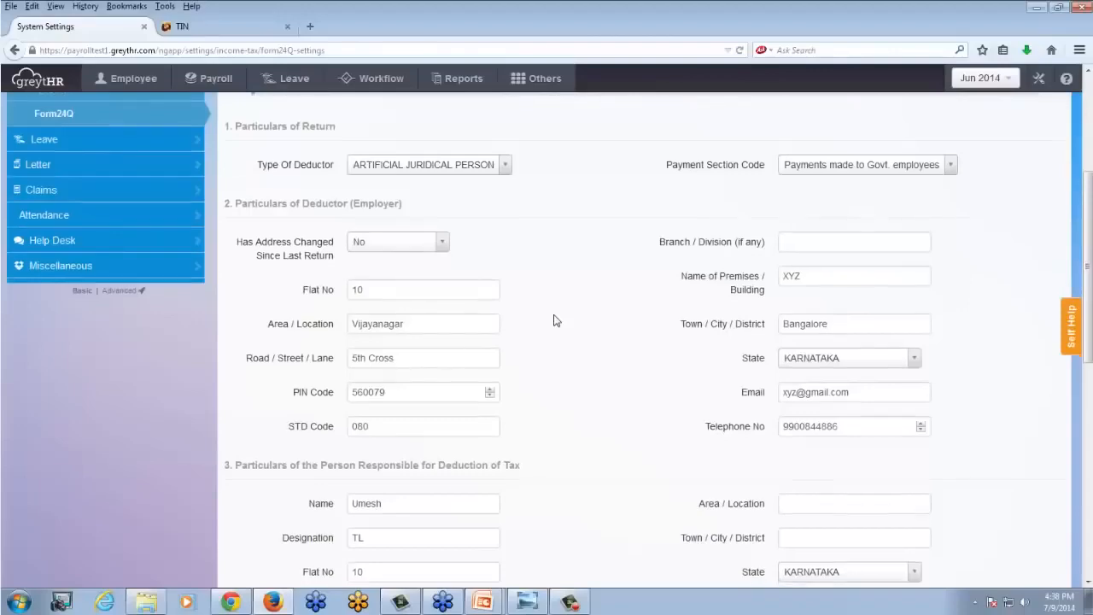
scroll(553, 321, "up", 1)
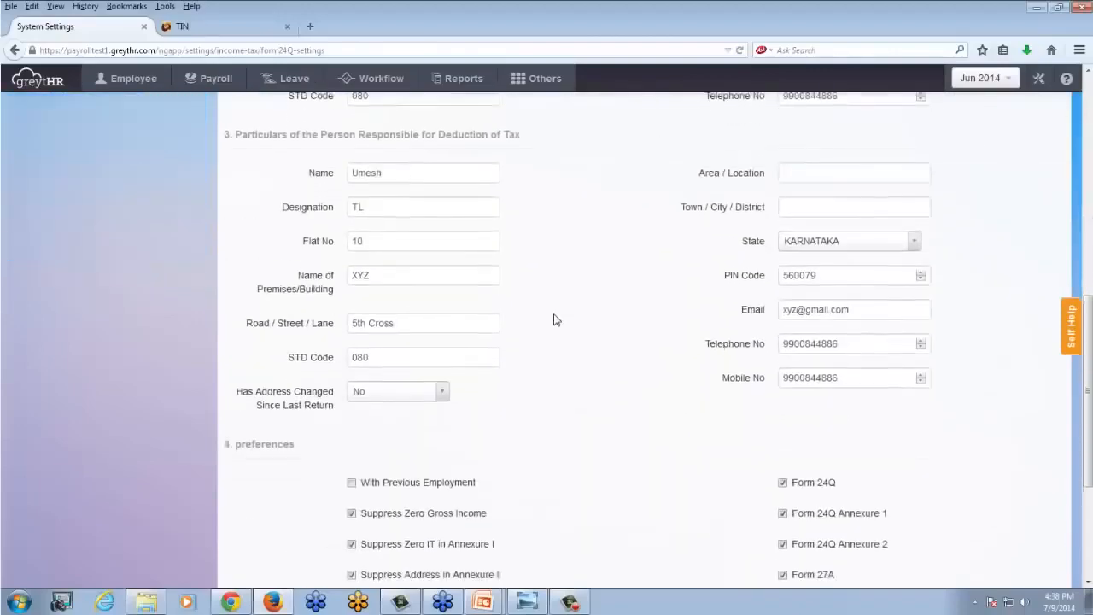
scroll(553, 318, "down", 4)
scroll(554, 318, "up", 4)
scroll(551, 322, "up", 6)
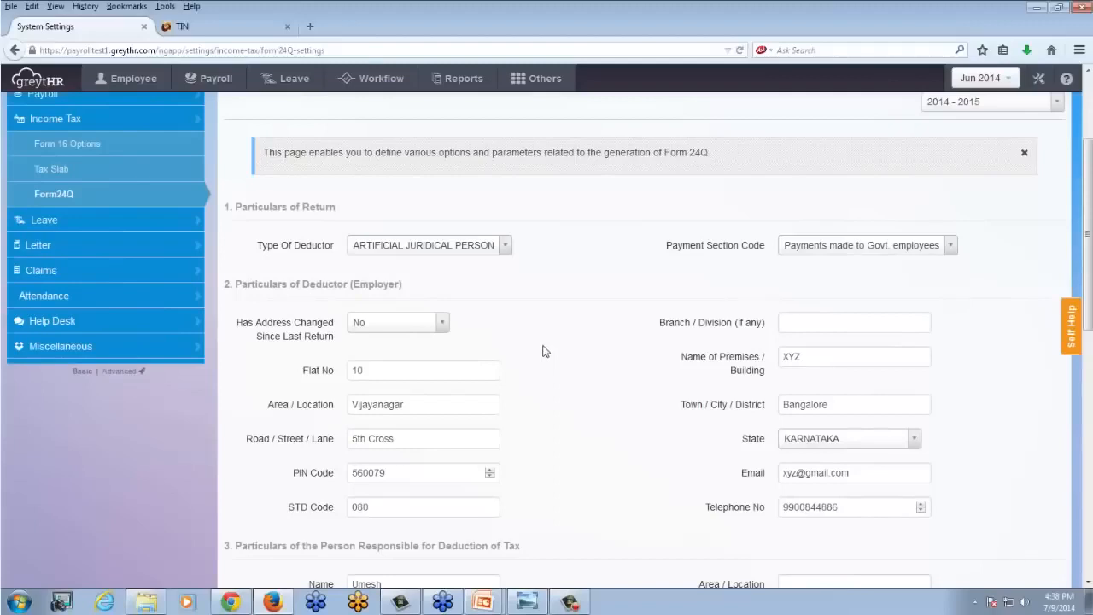
scroll(543, 362, "down", 2)
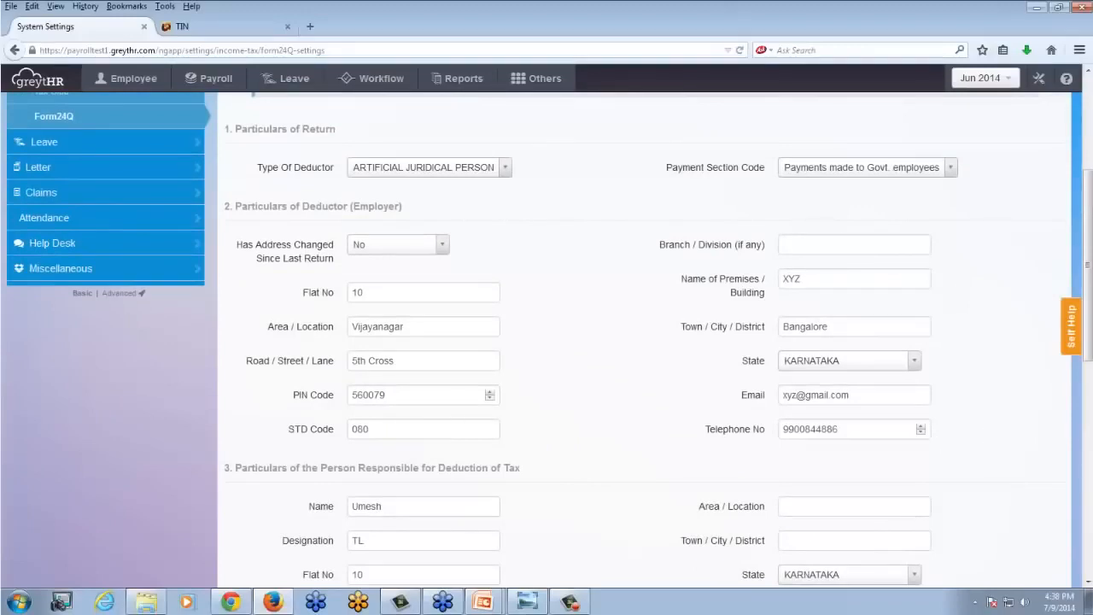
scroll(586, 384, "down", 3)
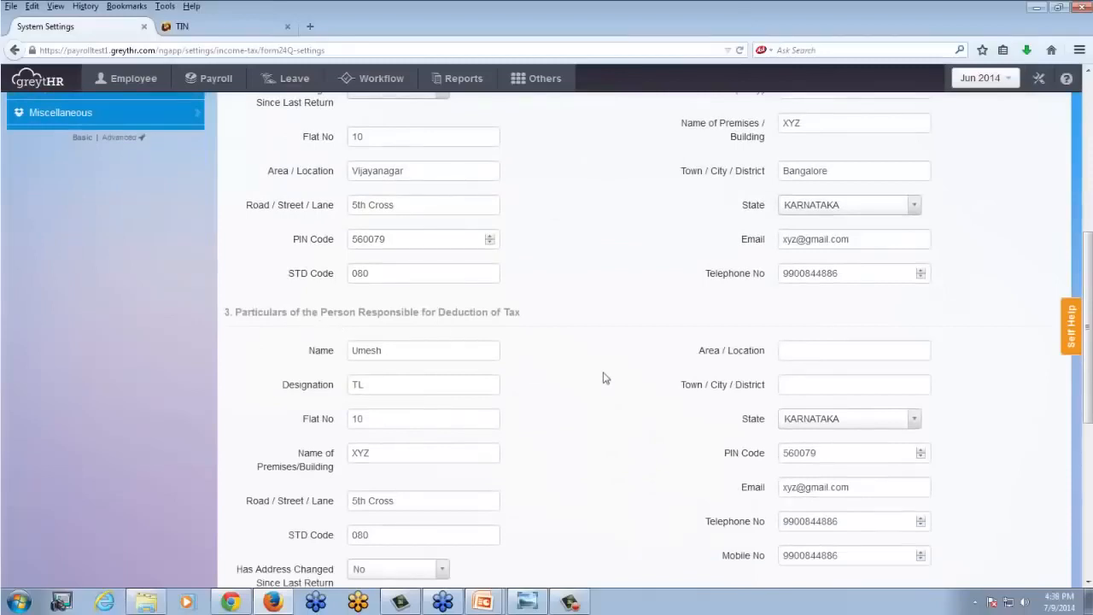
- Save the Form24Q settings for financial year 2014 - 2015
scroll(605, 376, "down", 3)
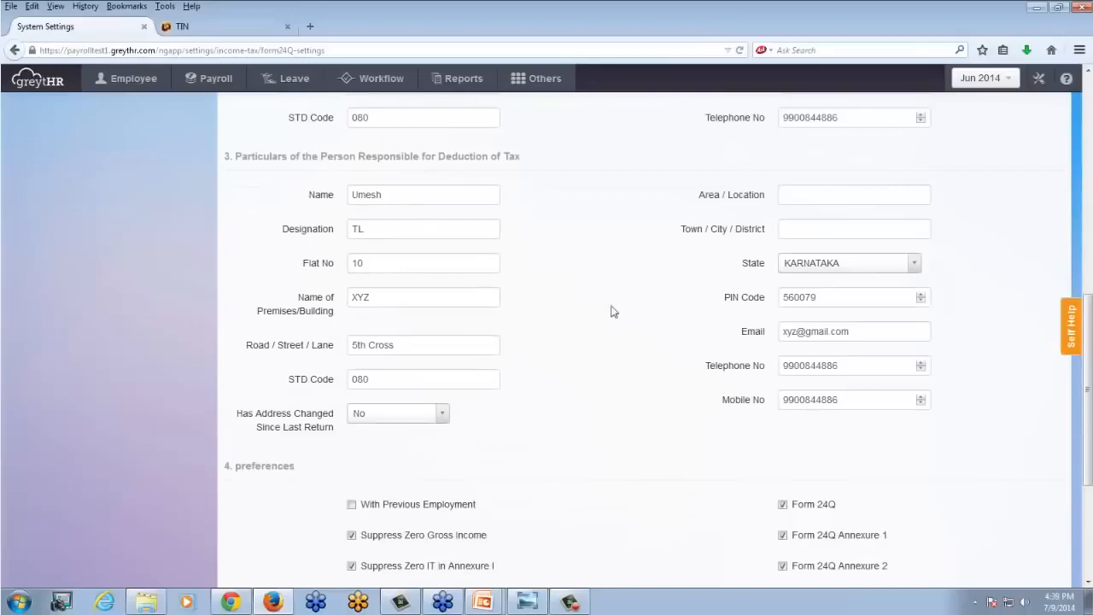
scroll(612, 313, "down", 5)
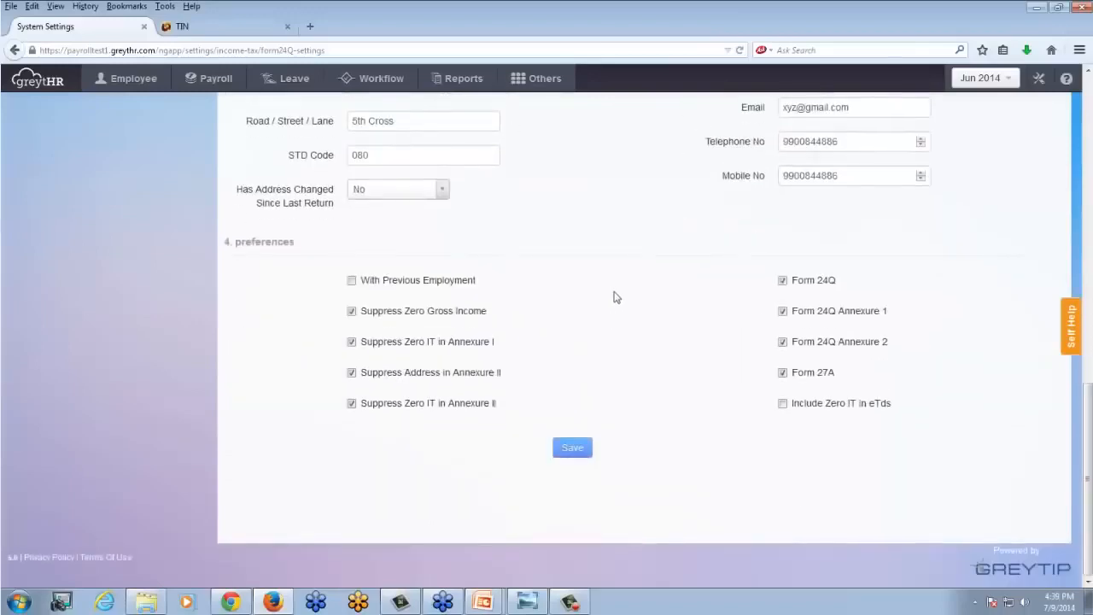
left_click(573, 448)
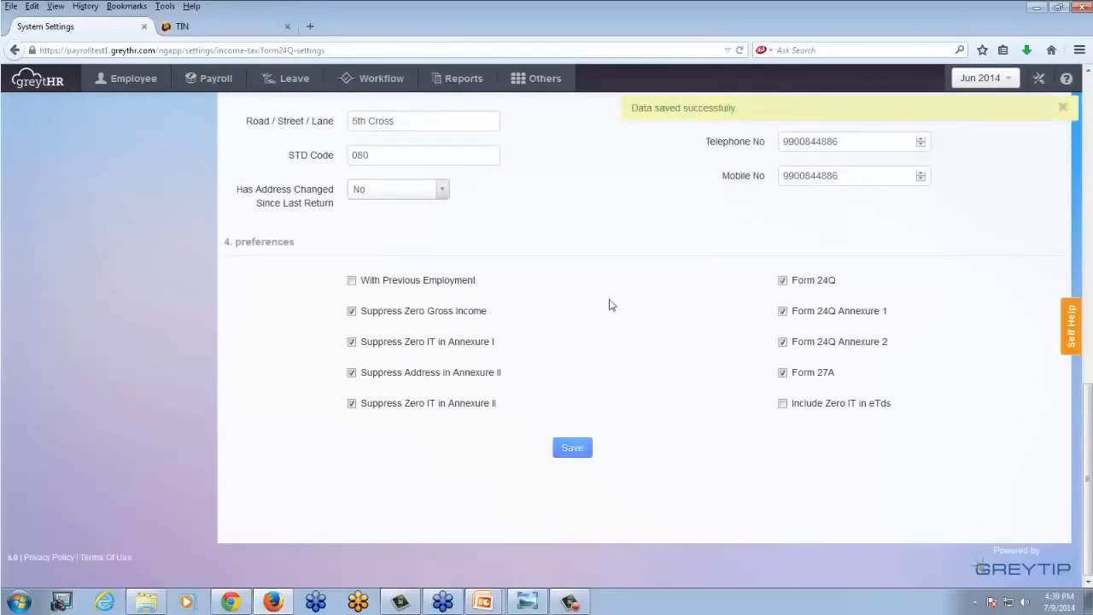
- Open the Form24Q page in the Admin section of Payroll
scroll(628, 316, "up", 5)
scroll(598, 318, "up", 4)
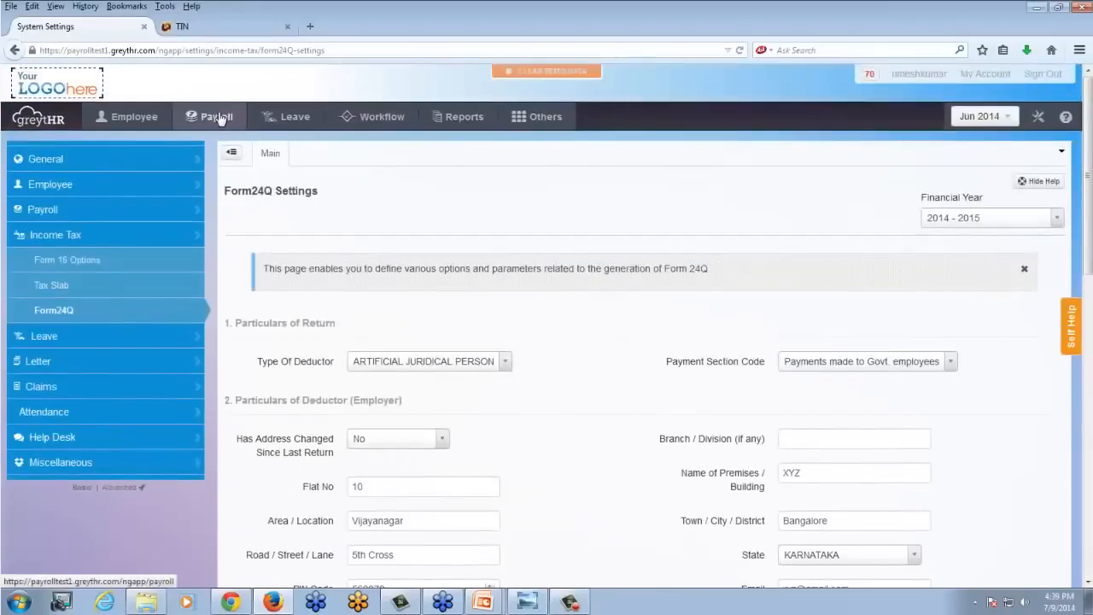
left_click(220, 118)
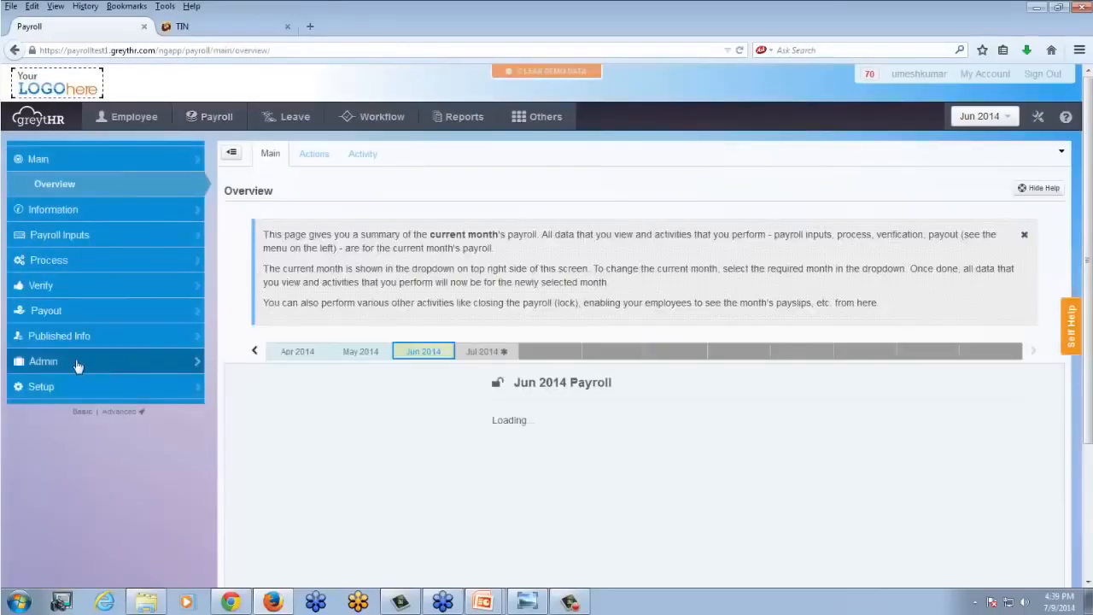
left_click(77, 366)
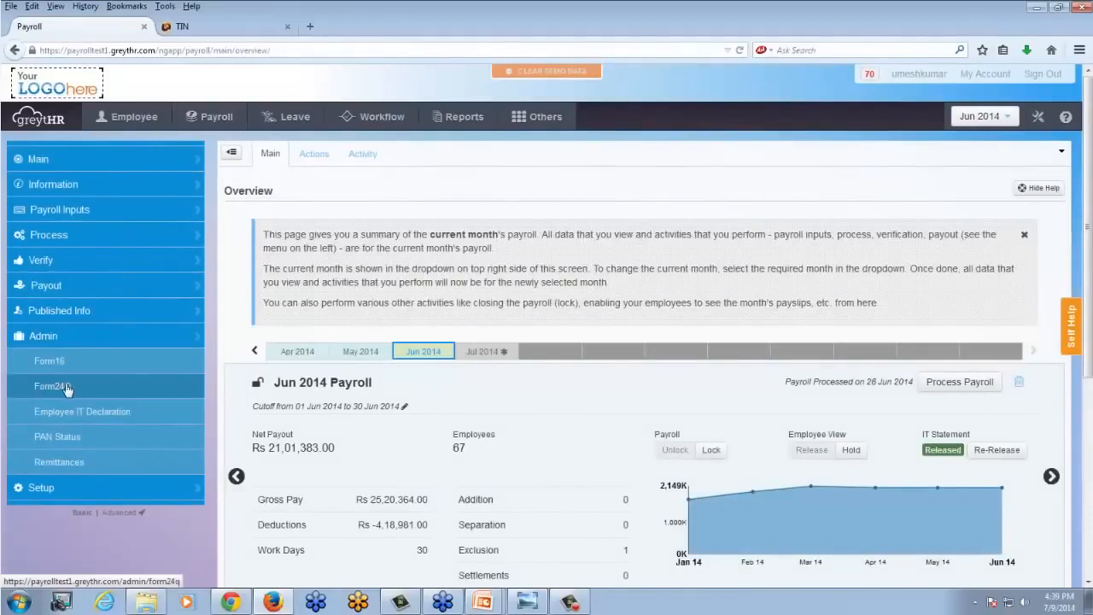
left_click(67, 389)
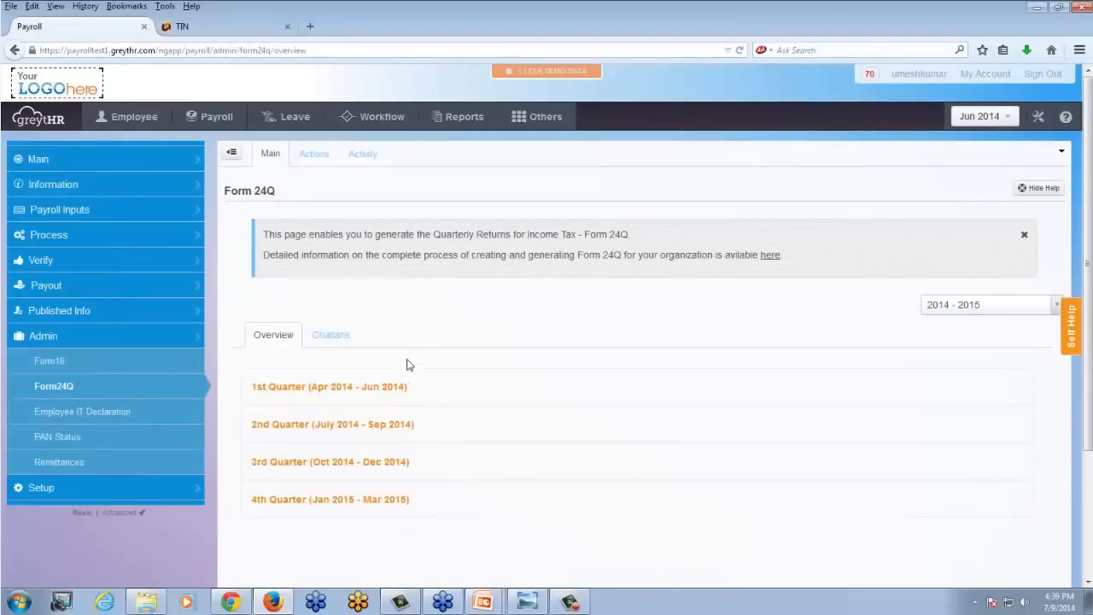
- Switch to Windows Explorer and open the Dammy challan image from the EDTS folder to examine the tax payment receipt
left_click(145, 603)
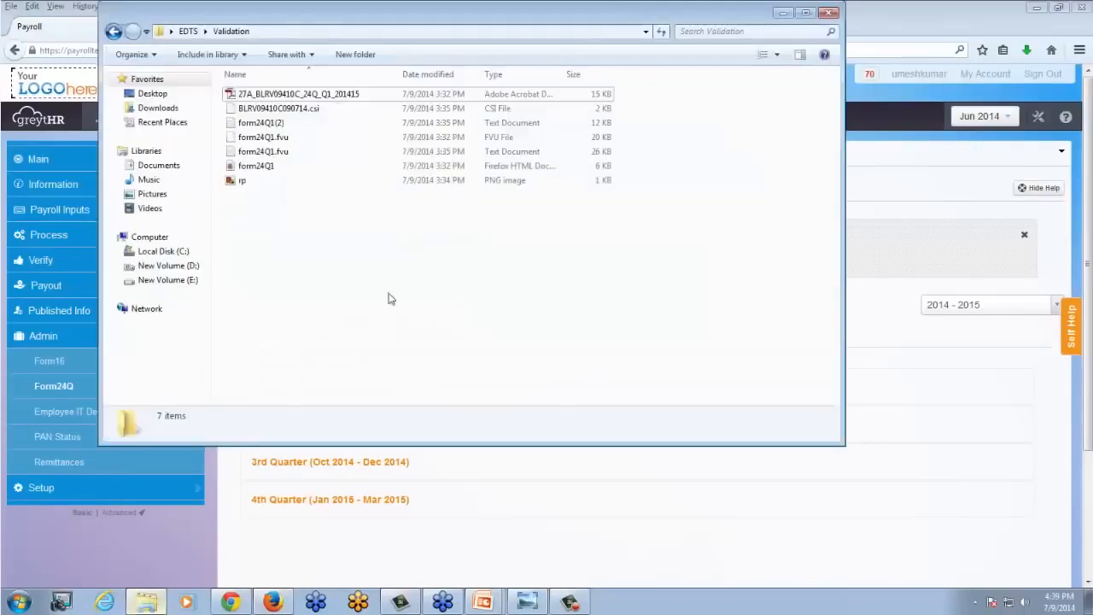
left_click(112, 32)
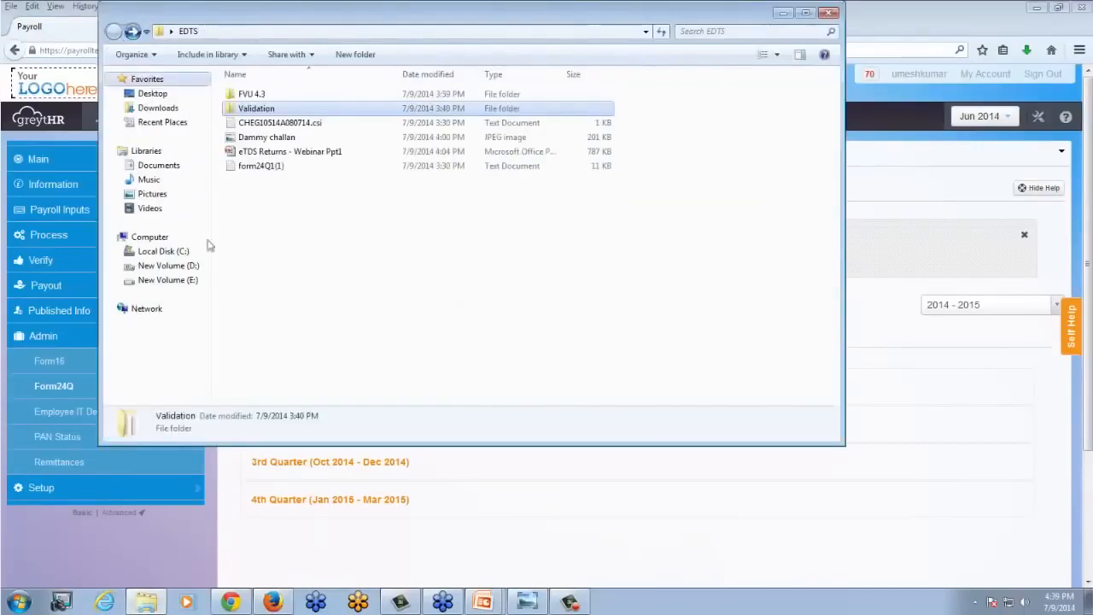
double_click(266, 138)
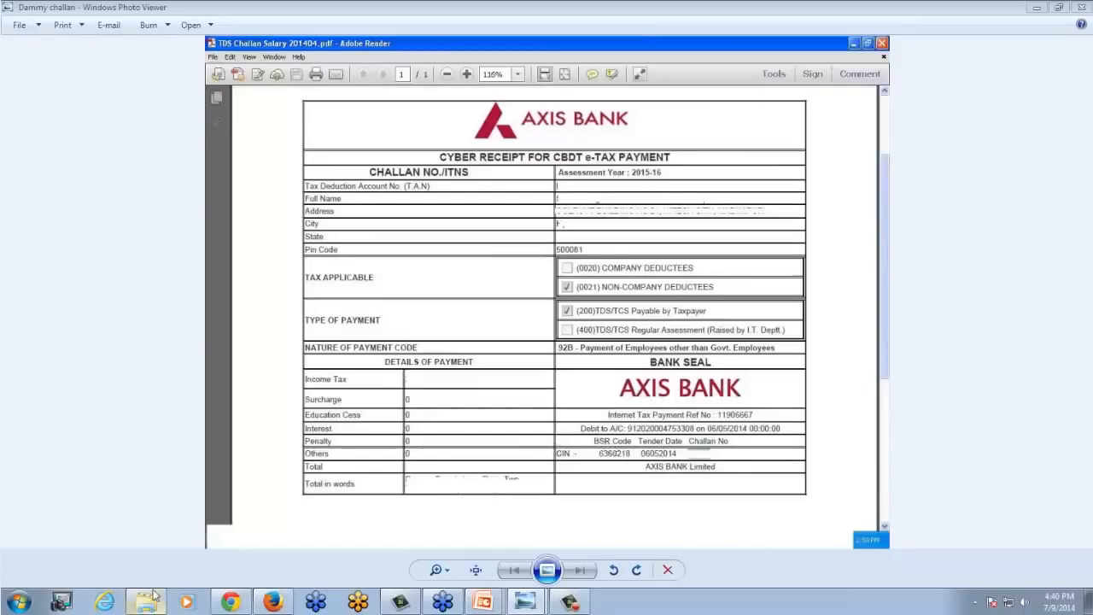
mouse_move(146, 609)
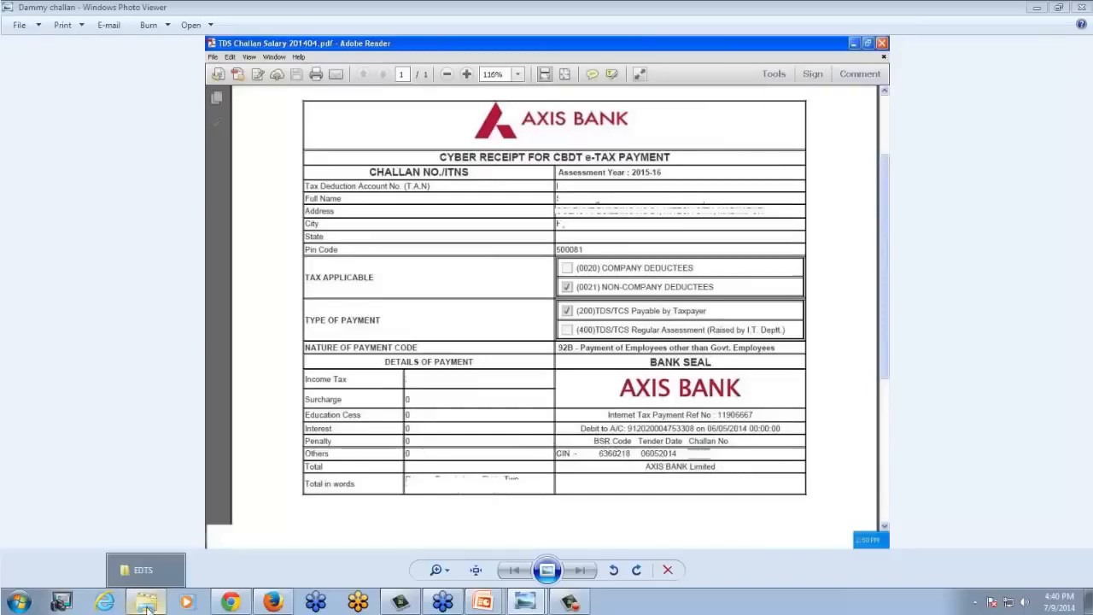
- Switch back to Firefox and start a new challan for the 1st Quarter (Apr 2014 - Jun 2014) with payroll month Apr 2014
left_click(273, 603)
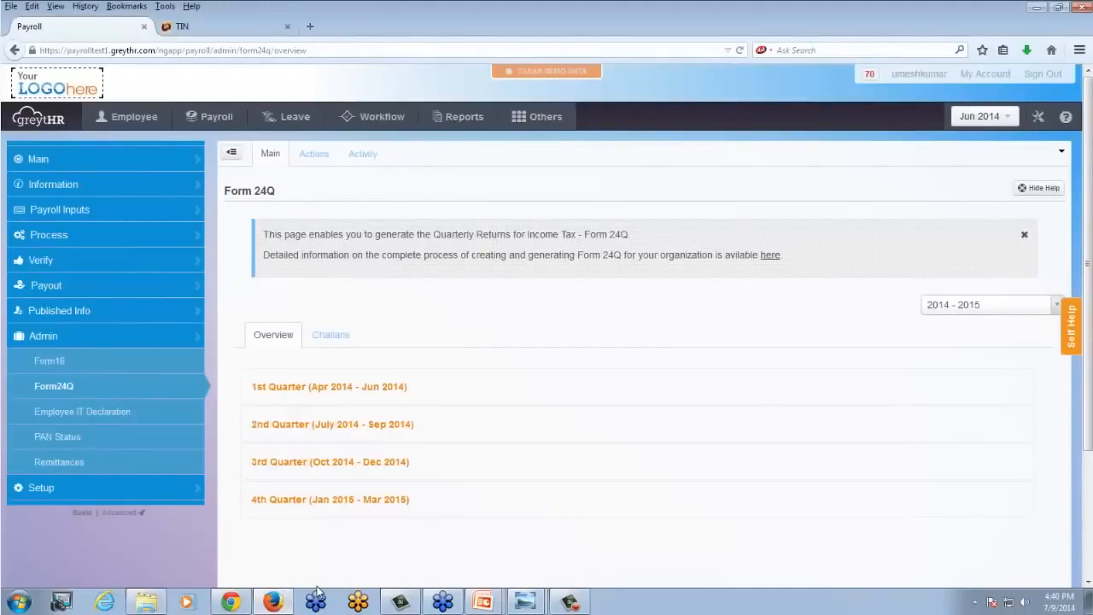
scroll(316, 592, "down", 3)
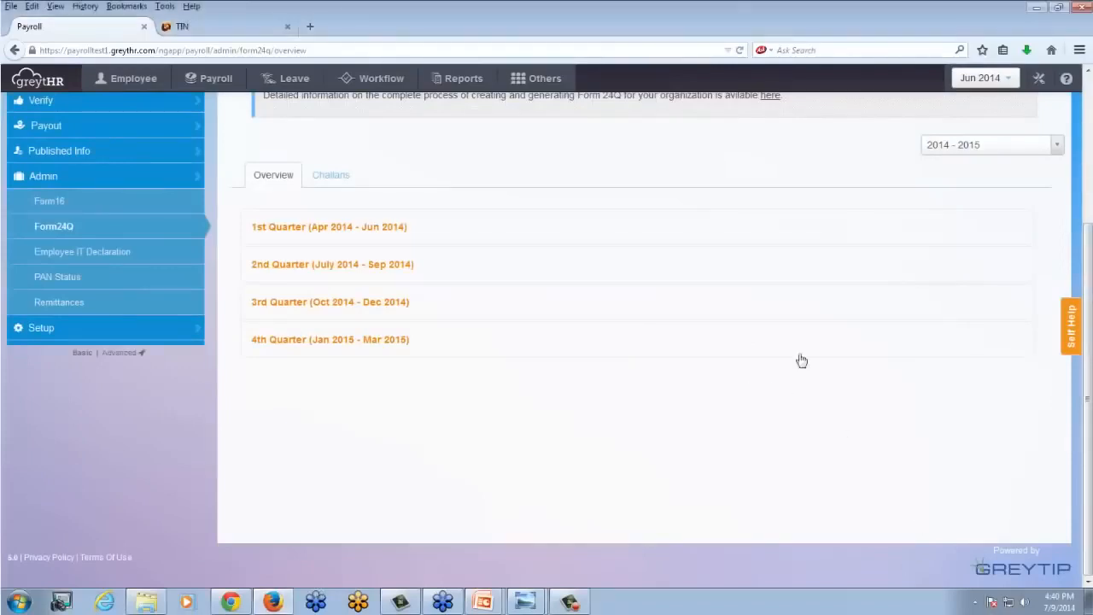
scroll(307, 427, "up", 3)
left_click(280, 389)
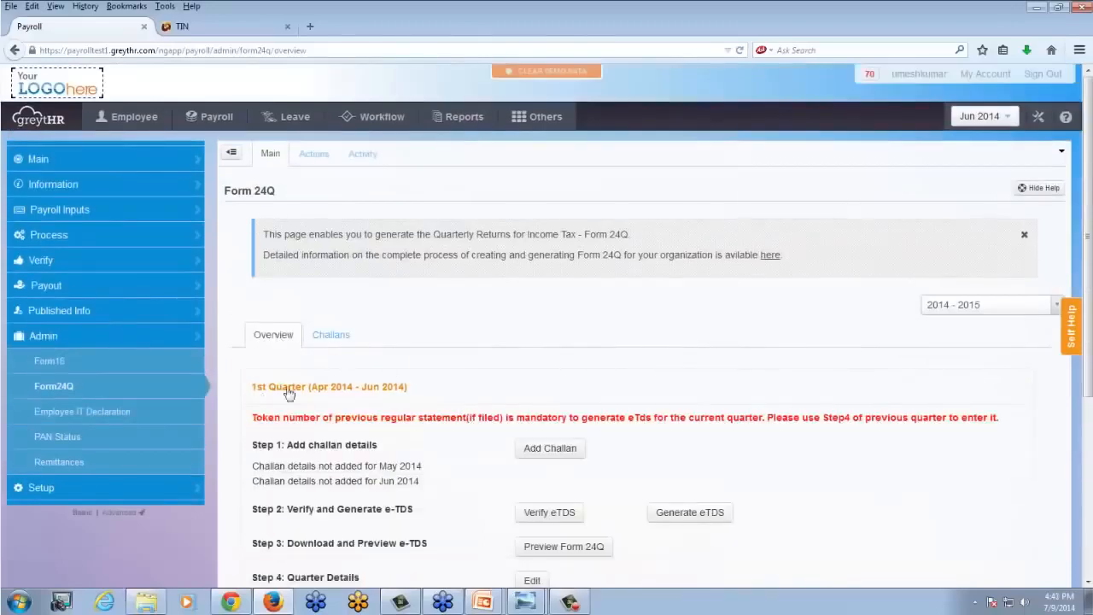
left_click(524, 450)
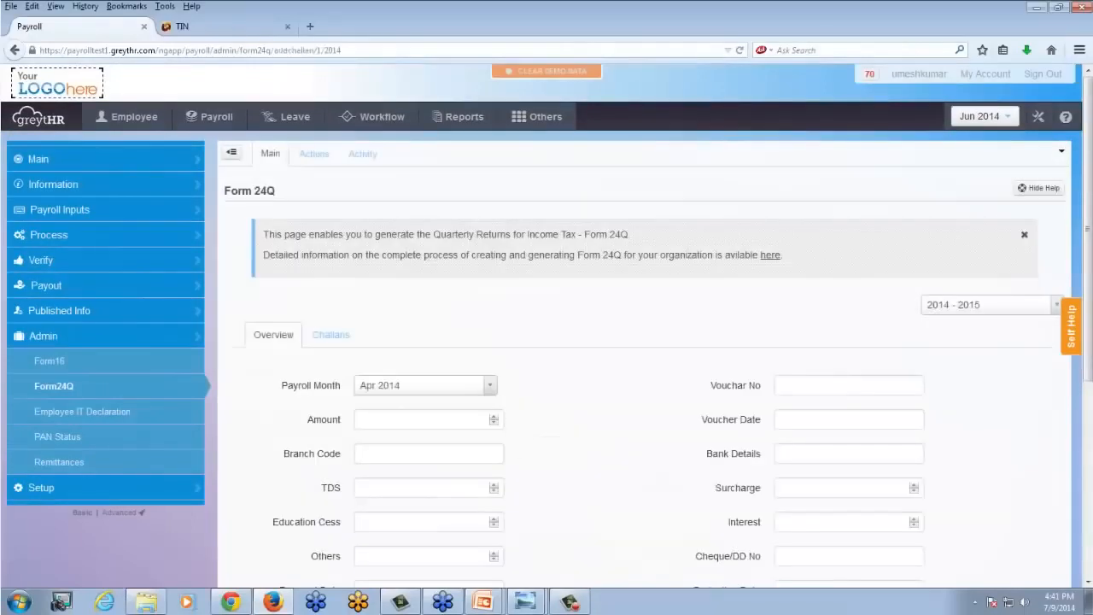
left_click(488, 391)
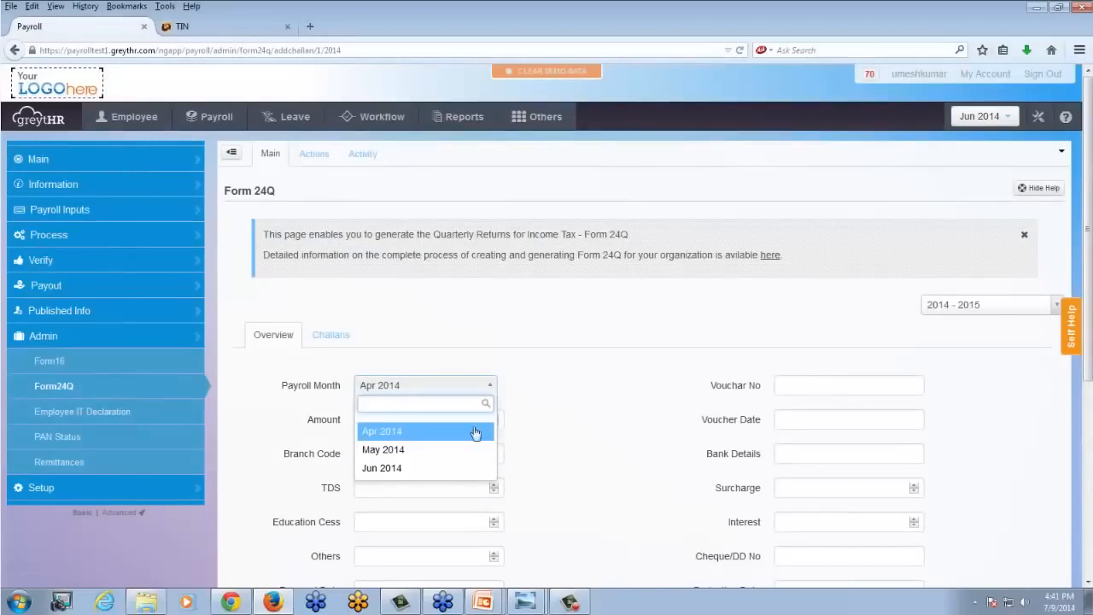
left_click(397, 431)
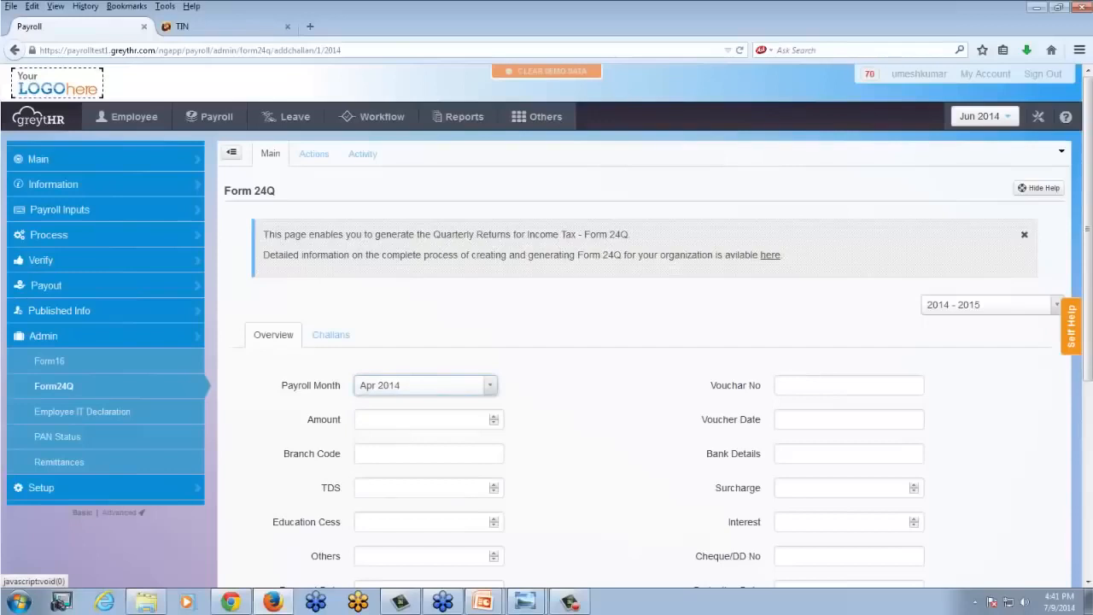
- Compare the new challan's Amount and Branch Code fields with the total and BSR code on the Dammy challan receipt
left_click(445, 422)
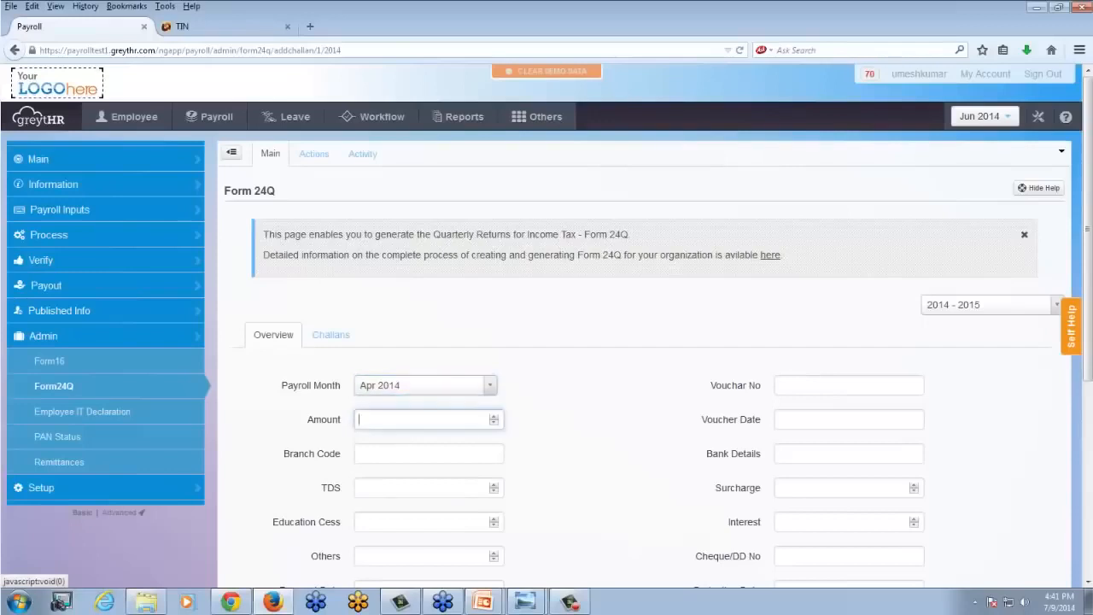
key("alt+Tab")
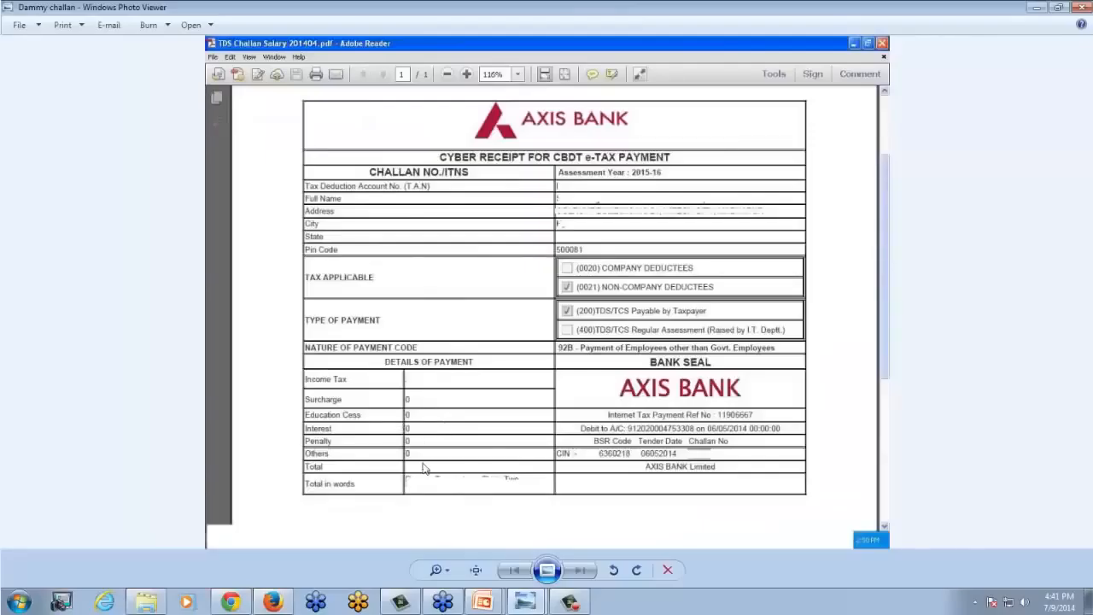
key("alt+Tab")
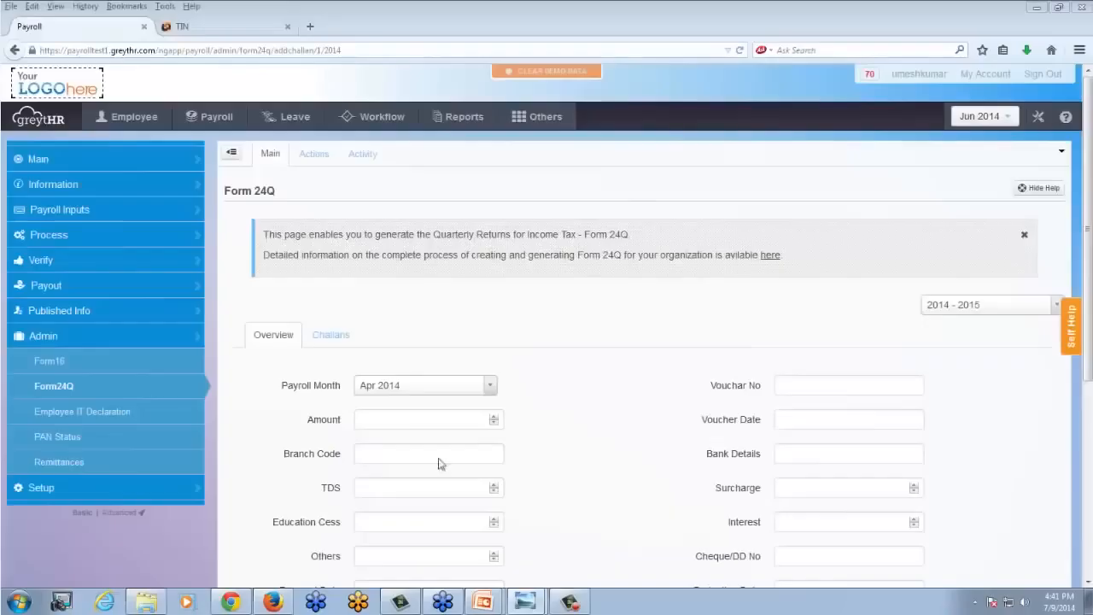
scroll(529, 439, "down", 1)
left_click(380, 418)
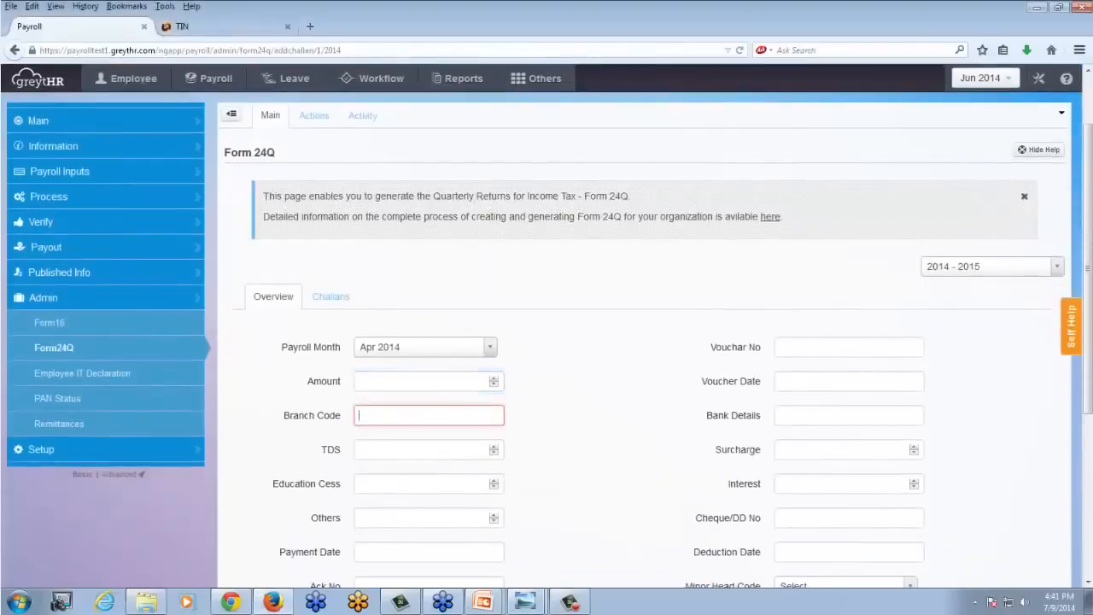
key("alt+Tab")
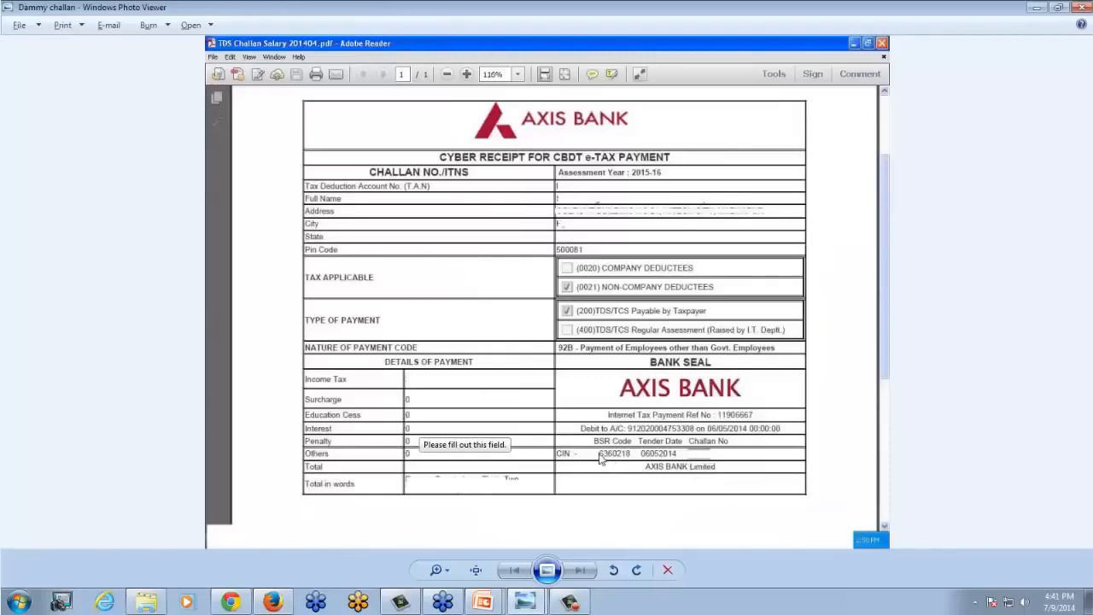
key("alt+Tab")
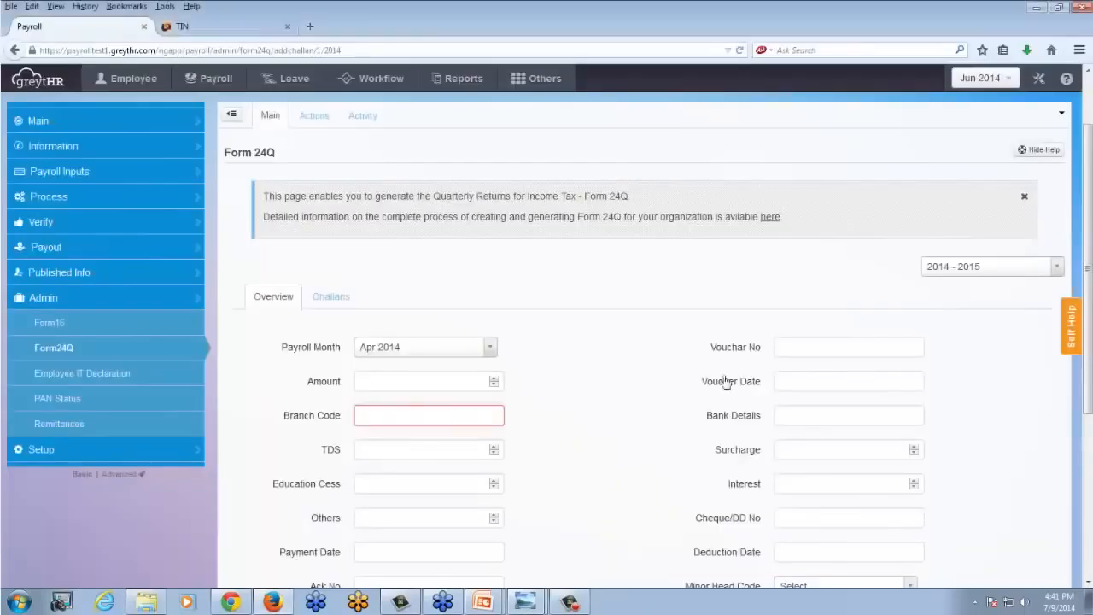
- Compare the Vouchar No and Voucher Date fields with the challan number and tender date on the Dammy challan receipt
left_click(778, 347)
key("alt+Tab")
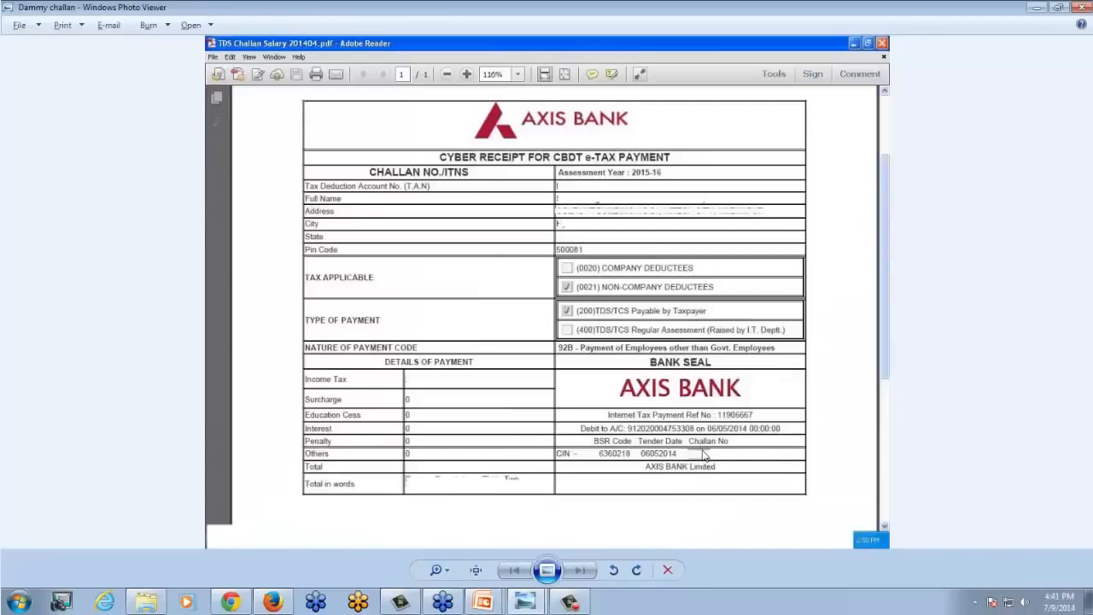
key("alt+Tab")
left_click(781, 381)
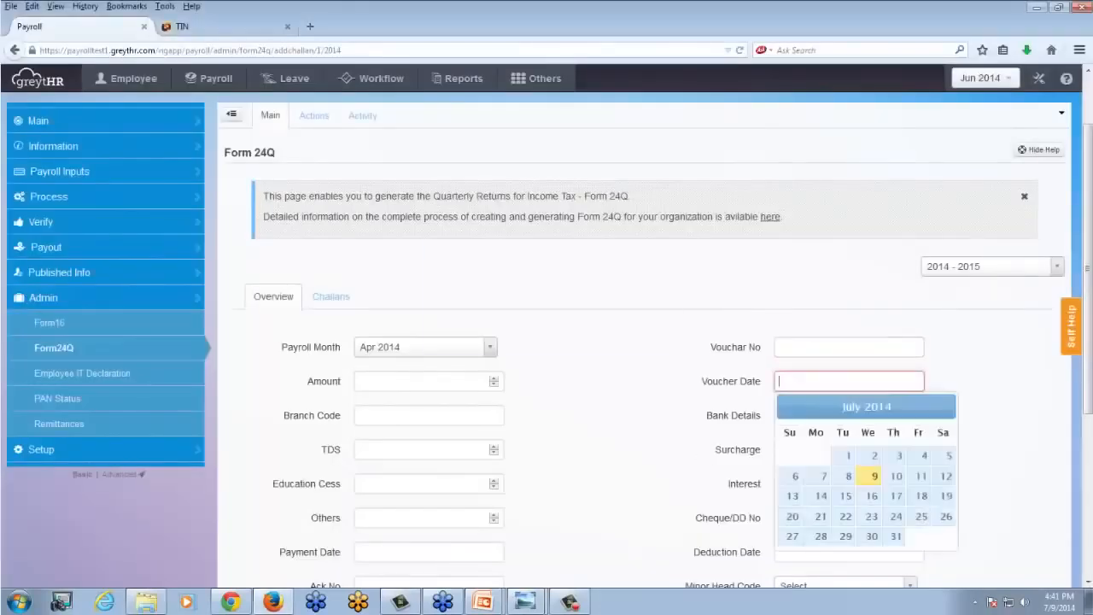
key("alt+Tab")
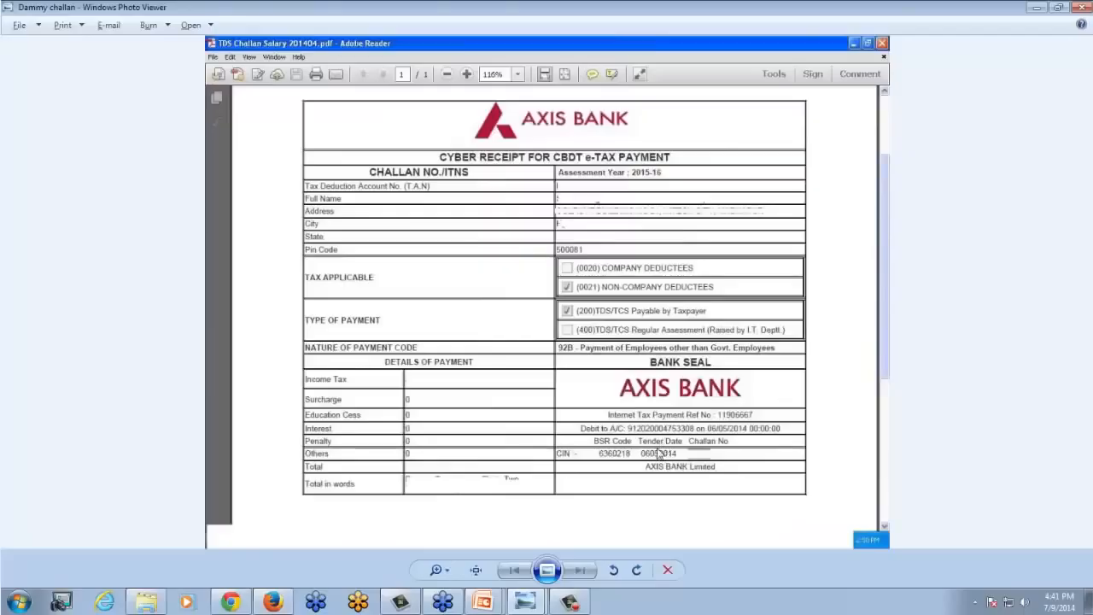
key("alt+Tab")
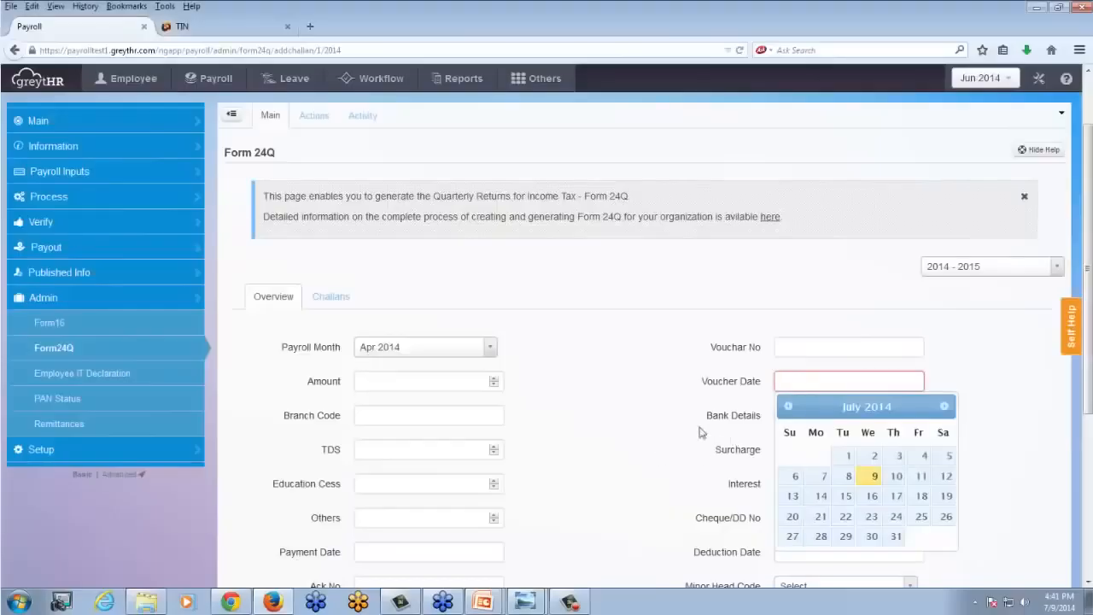
left_click(688, 432)
scroll(785, 364, "down", 2)
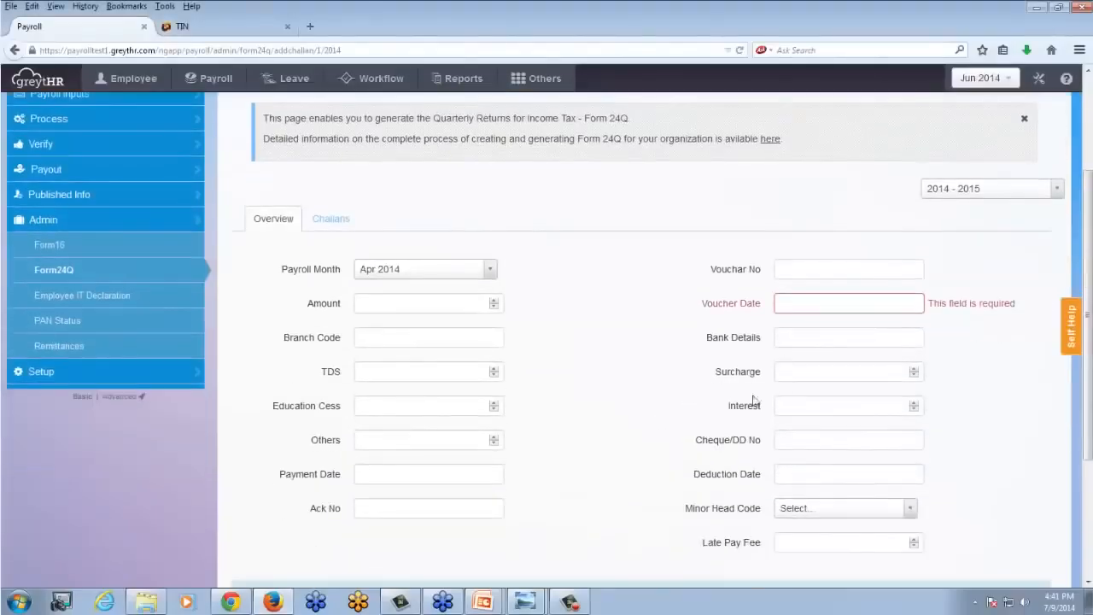
- Examine the TDS, Education Cess, Surcharge and Others fields against the payment details on the Dammy challan receipt
left_click(424, 371)
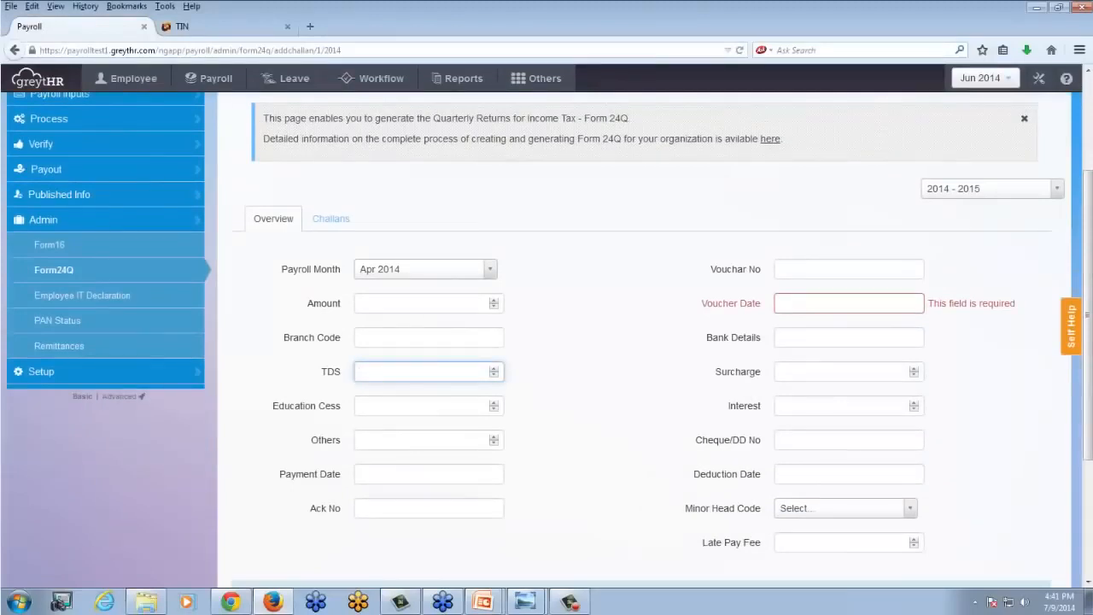
left_click(415, 407)
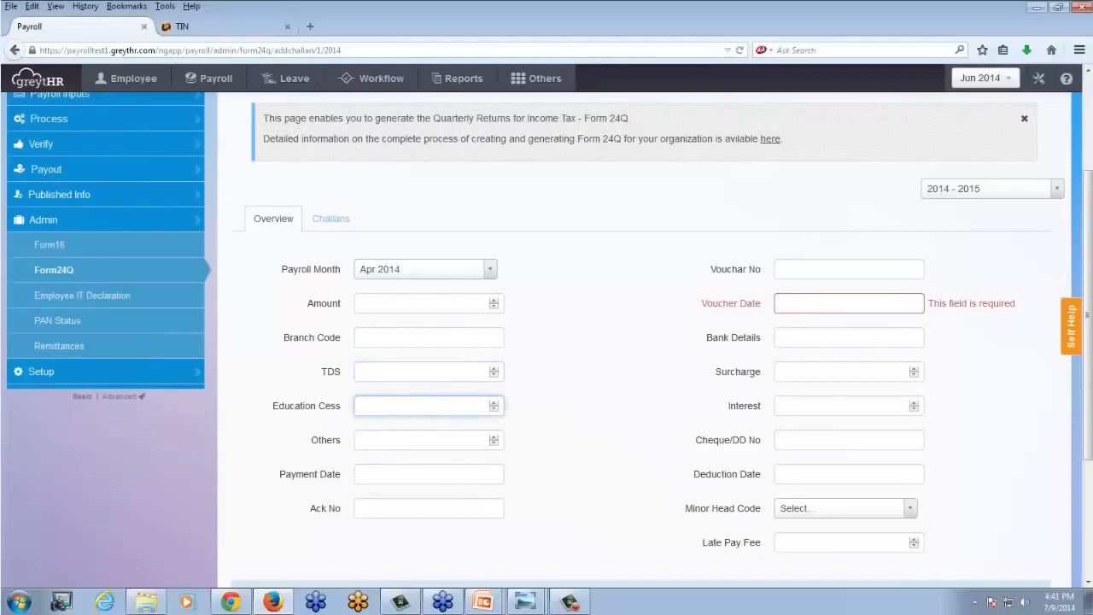
left_click(780, 373)
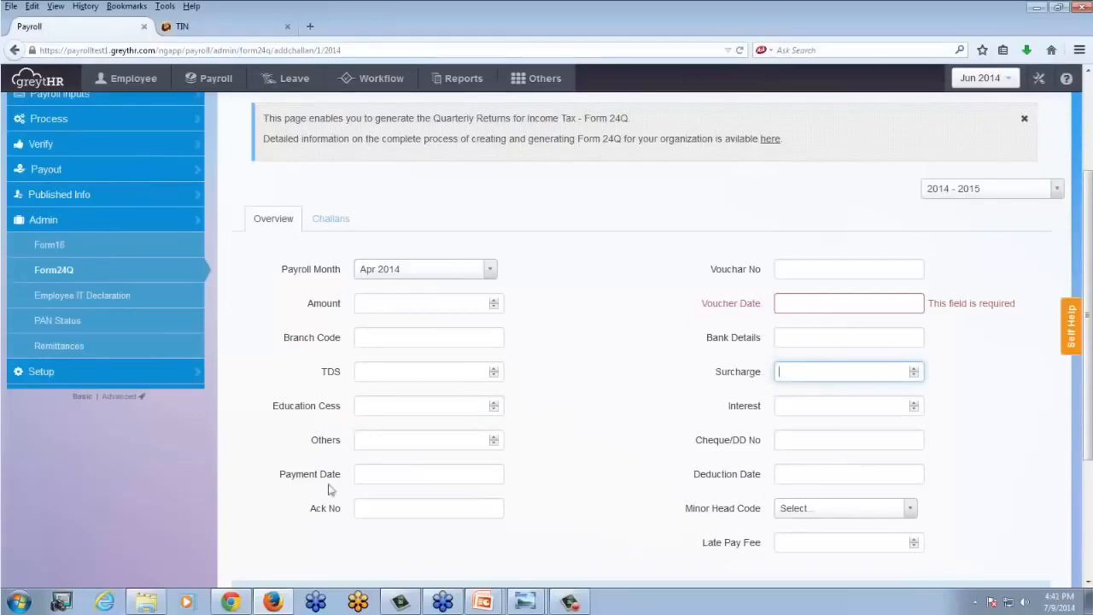
left_click(386, 442)
key("alt+Tab")
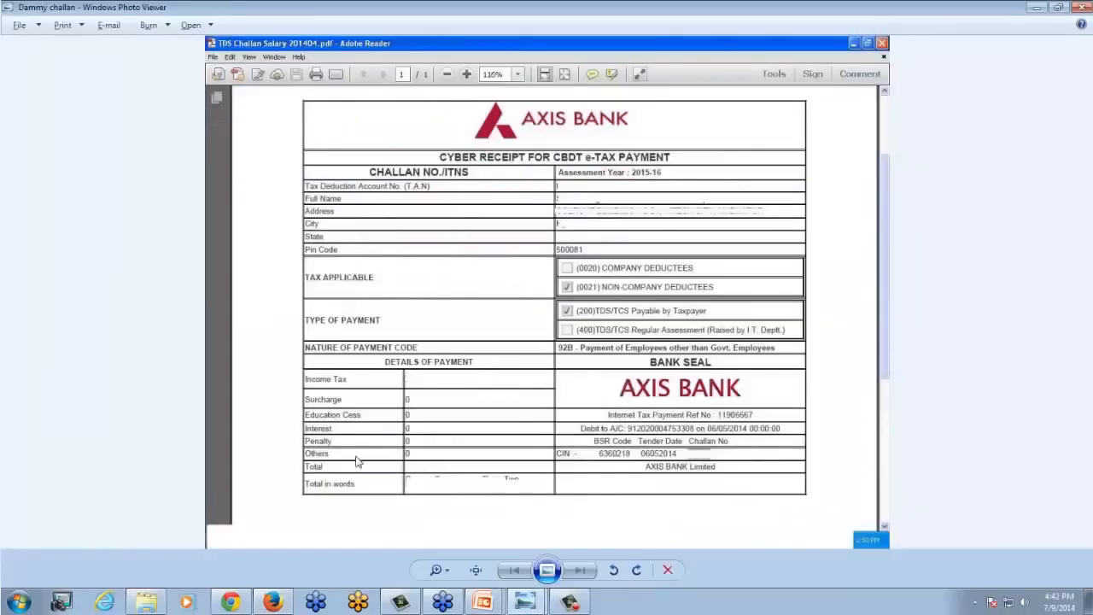
key("alt+Tab")
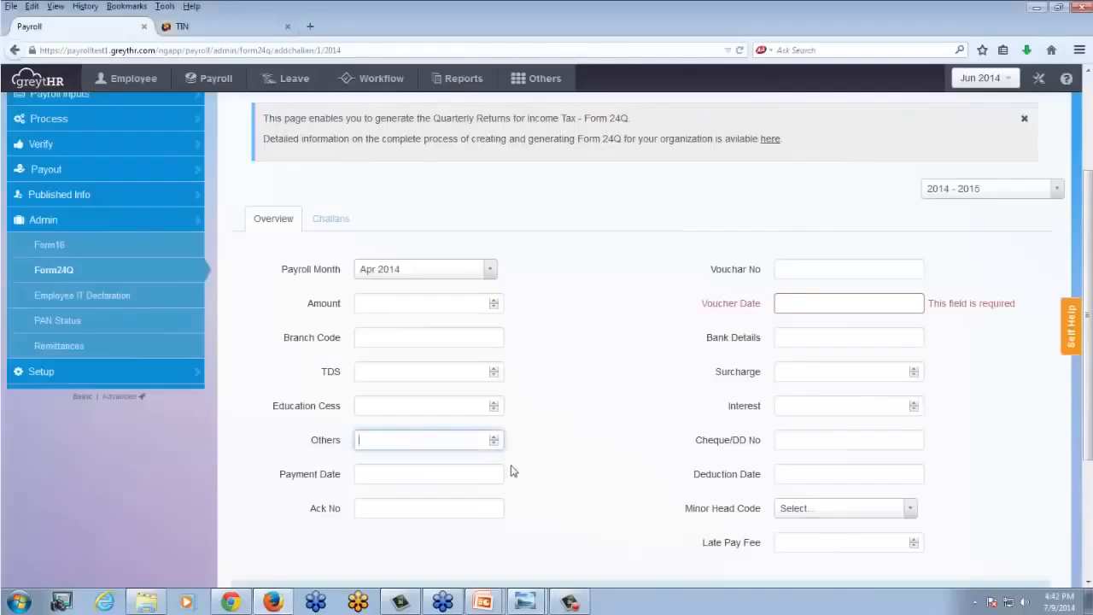
key("alt+Tab")
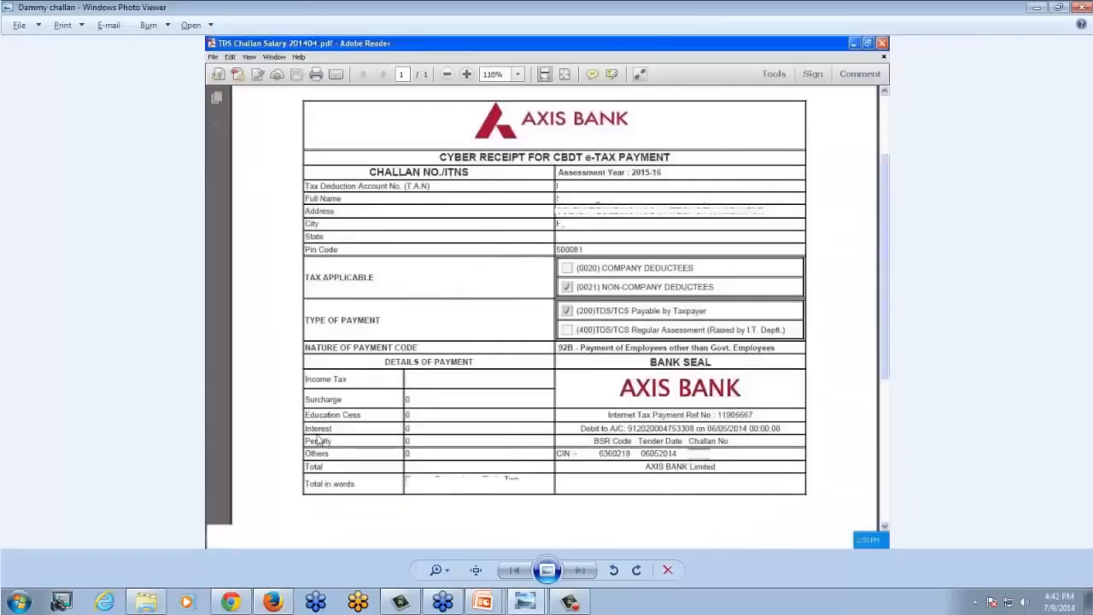
key("alt+Tab")
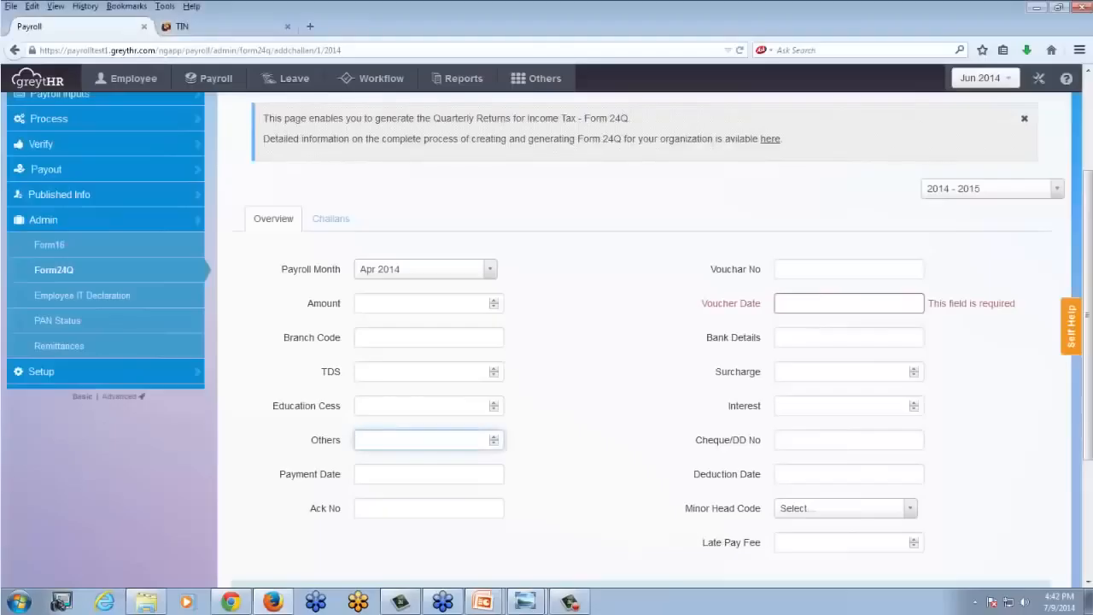
- Check the Late Pay Fee field and the receipt's tender date, and review the remaining challan fields without saving
left_click(781, 543)
scroll(569, 453, "down", 2)
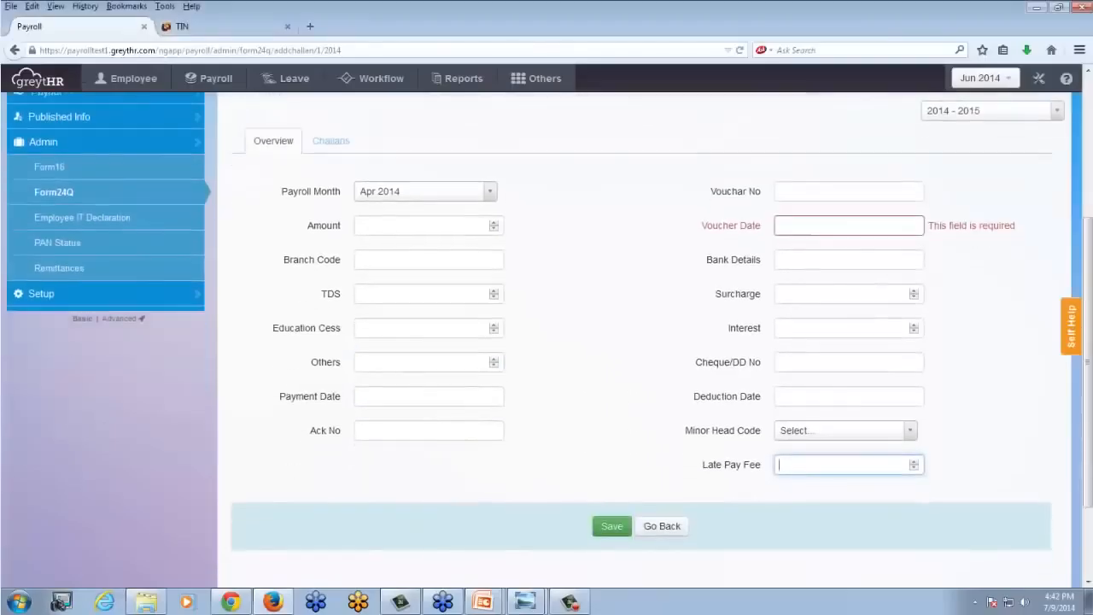
key("alt+Tab")
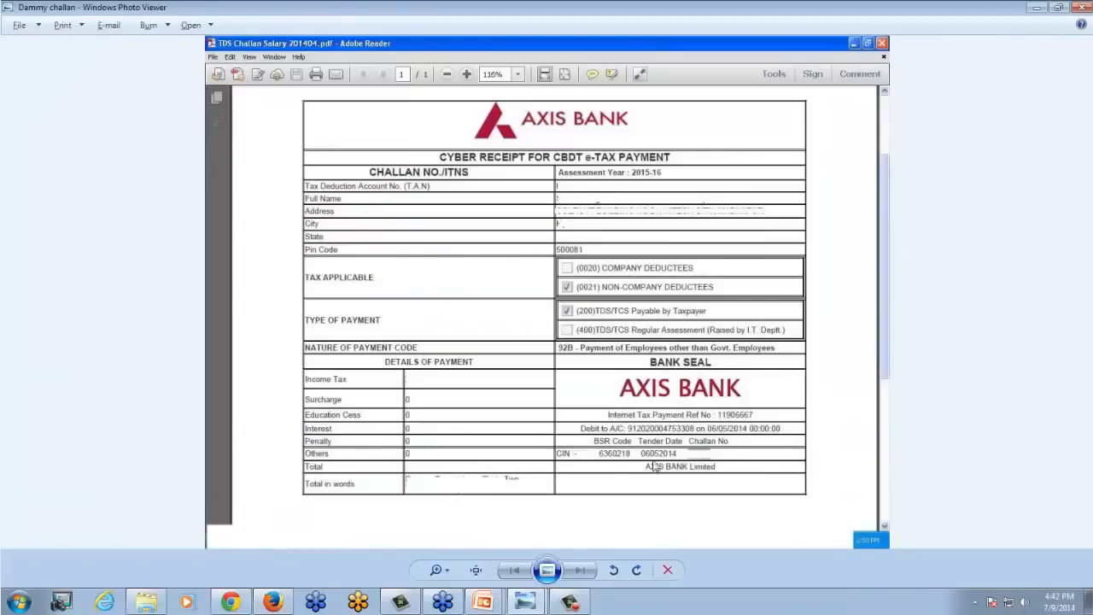
key("alt+Tab")
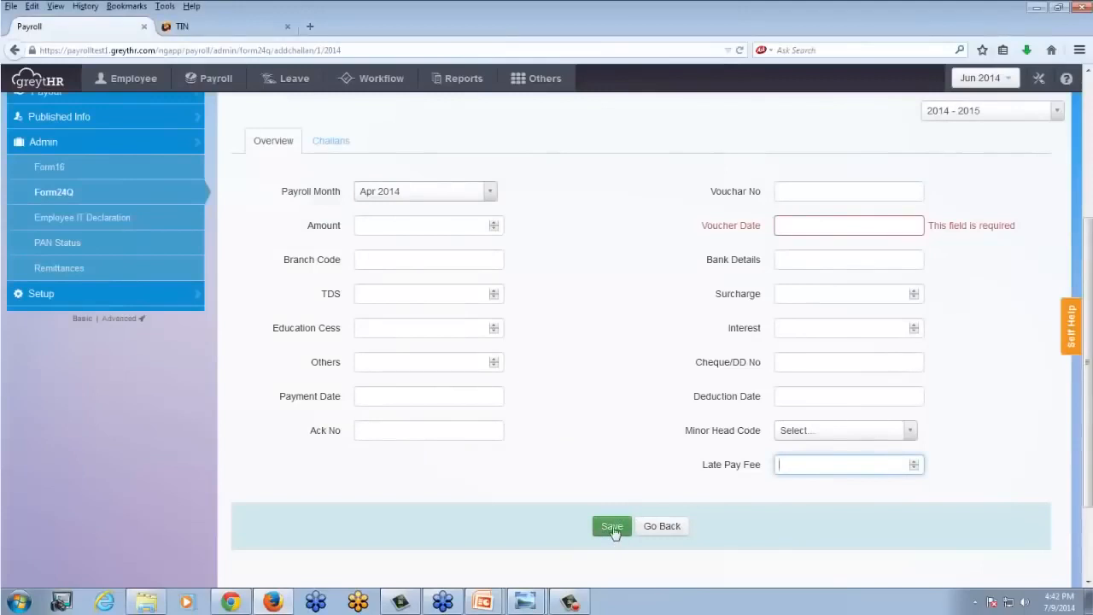
left_click(612, 480)
scroll(612, 480, "up", 3)
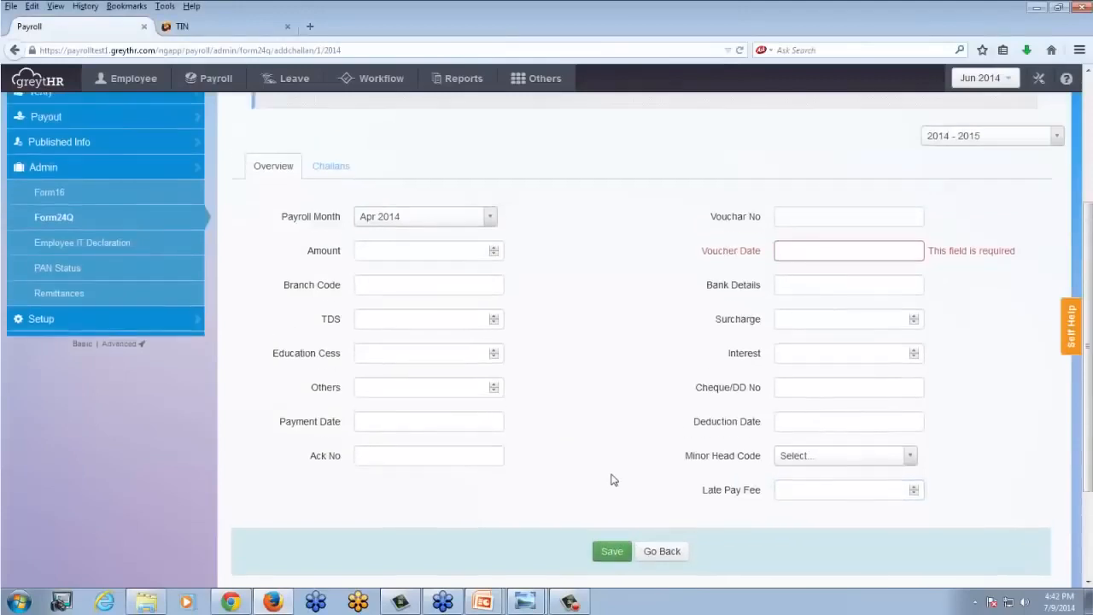
scroll(612, 480, "down", 2)
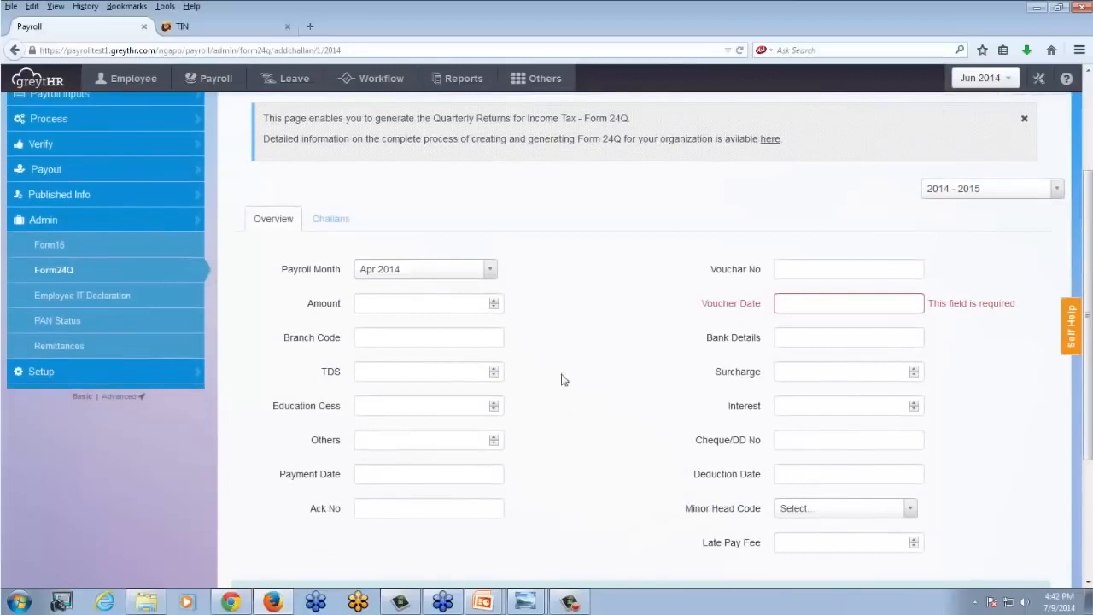
- Open the existing Apr 2014 challan under the 1st Quarter and examine its payment details and employee TDS allocation
left_click(341, 223)
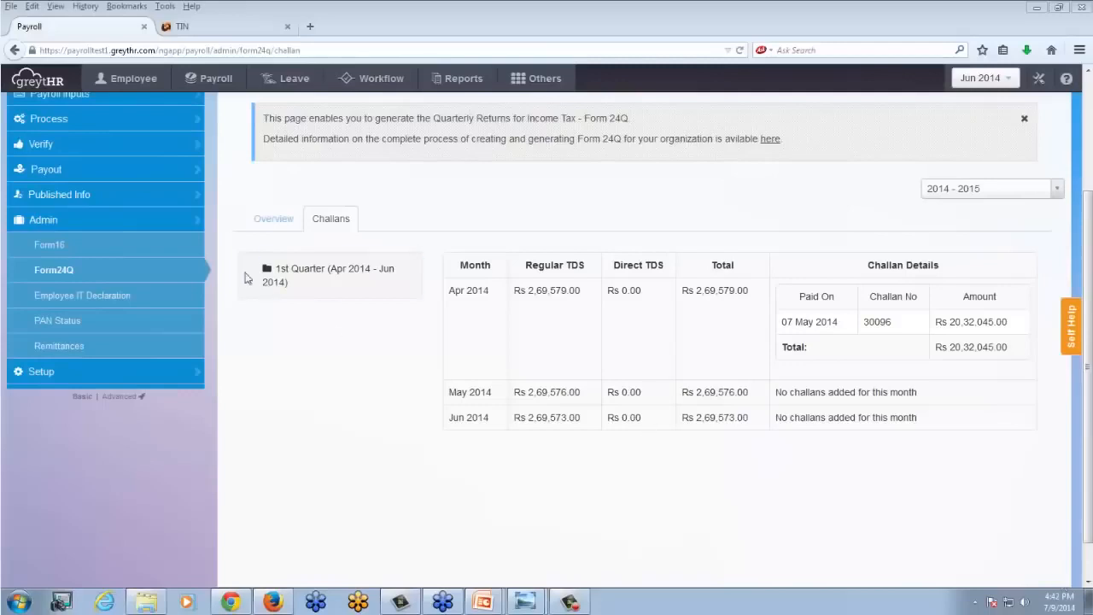
left_click(330, 271)
left_click(328, 305)
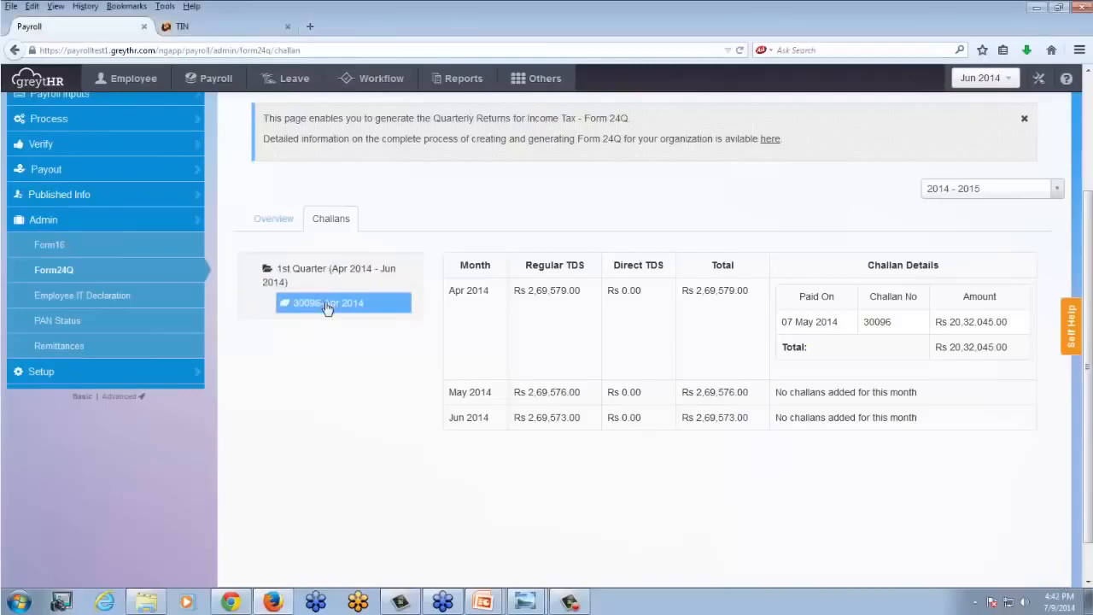
scroll(453, 324, "down", 2)
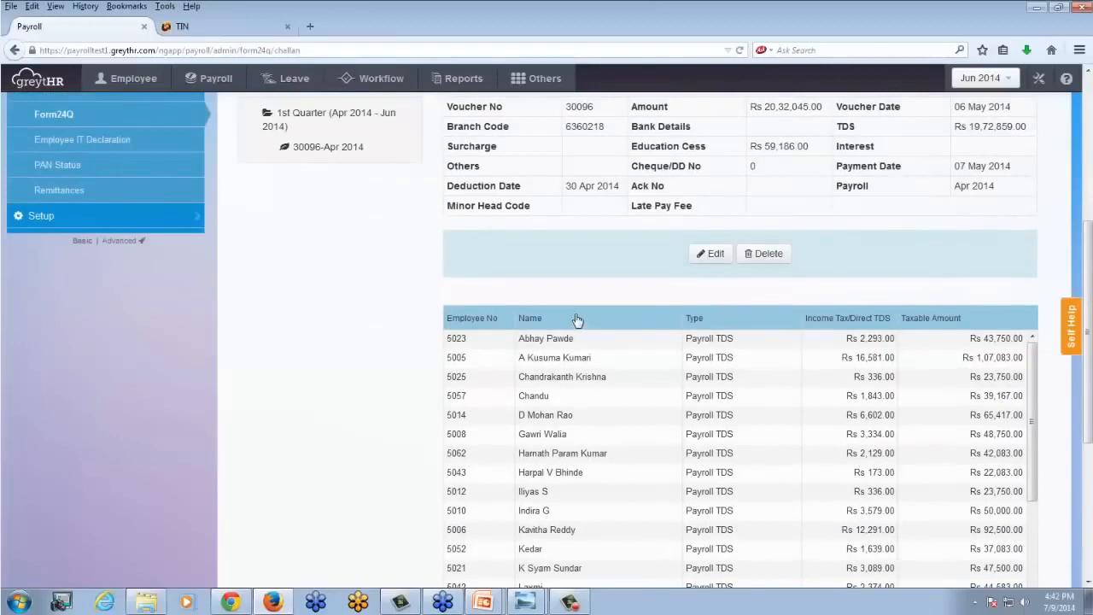
scroll(570, 323, "down", 2)
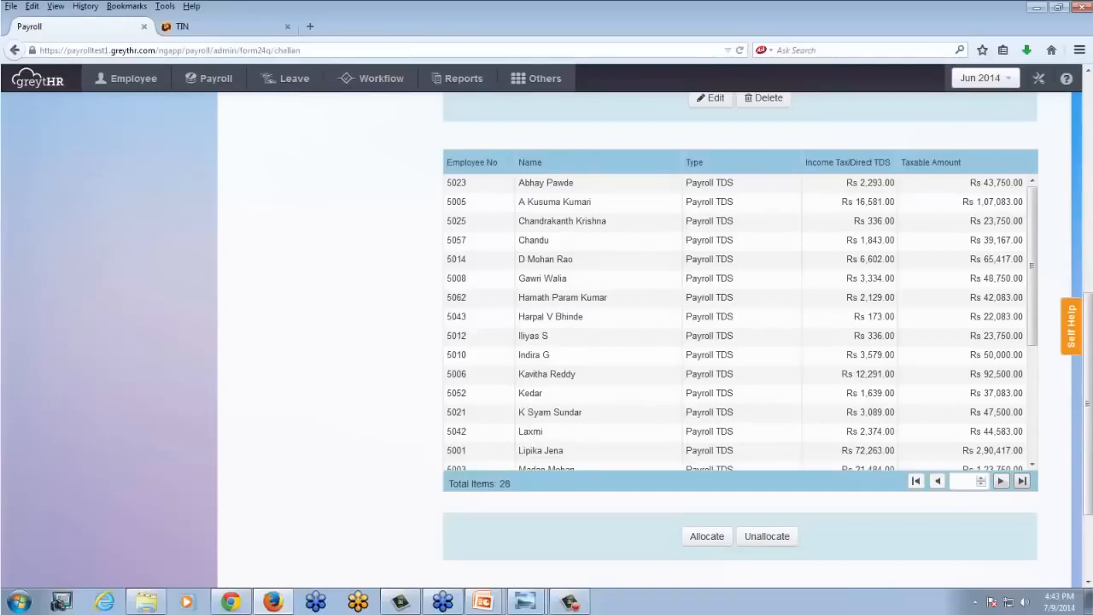
scroll(556, 381, "up", 4)
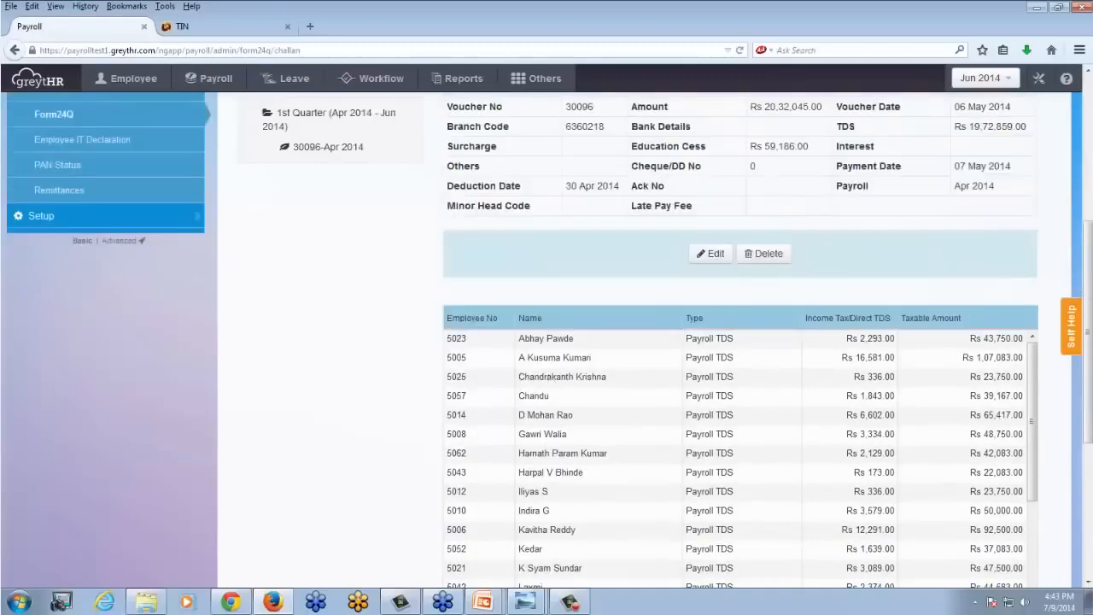
scroll(576, 429, "up", 5)
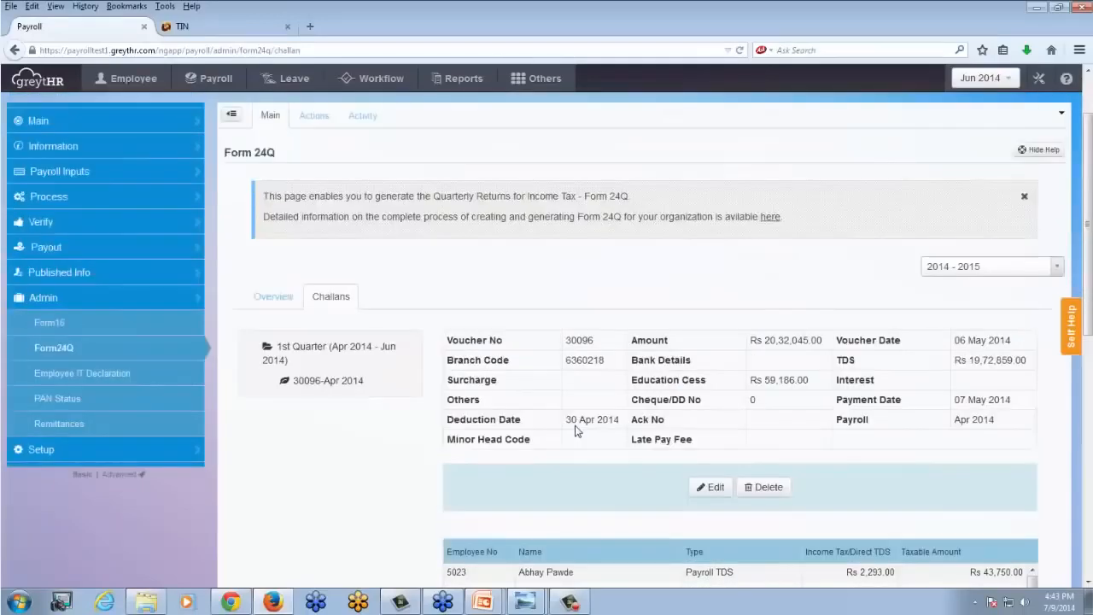
scroll(559, 342, "down", 5)
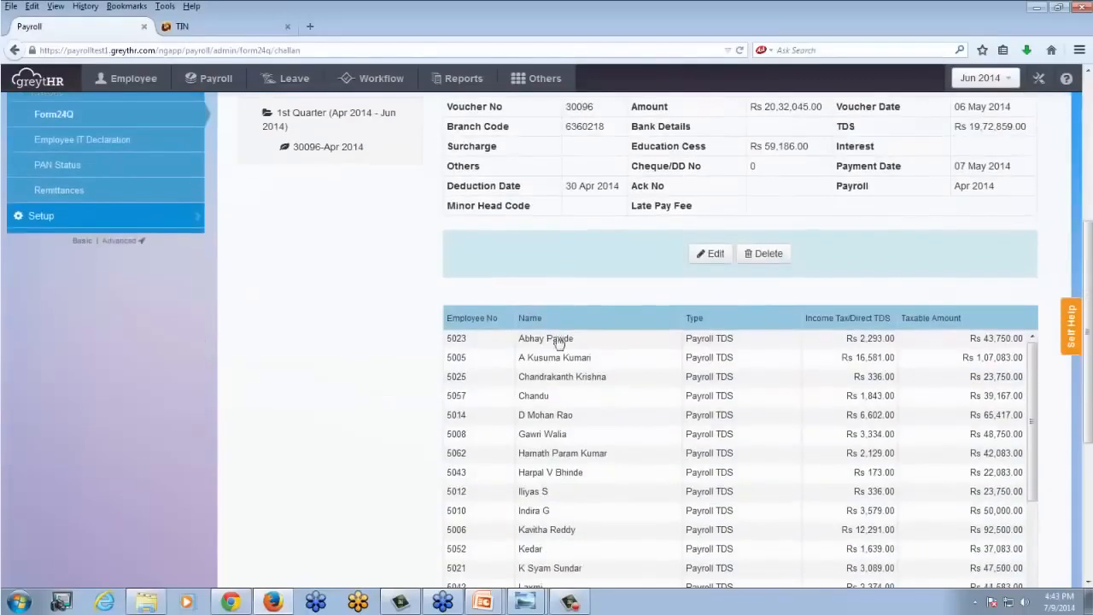
scroll(559, 342, "down", 5)
scroll(349, 298, "up", 10)
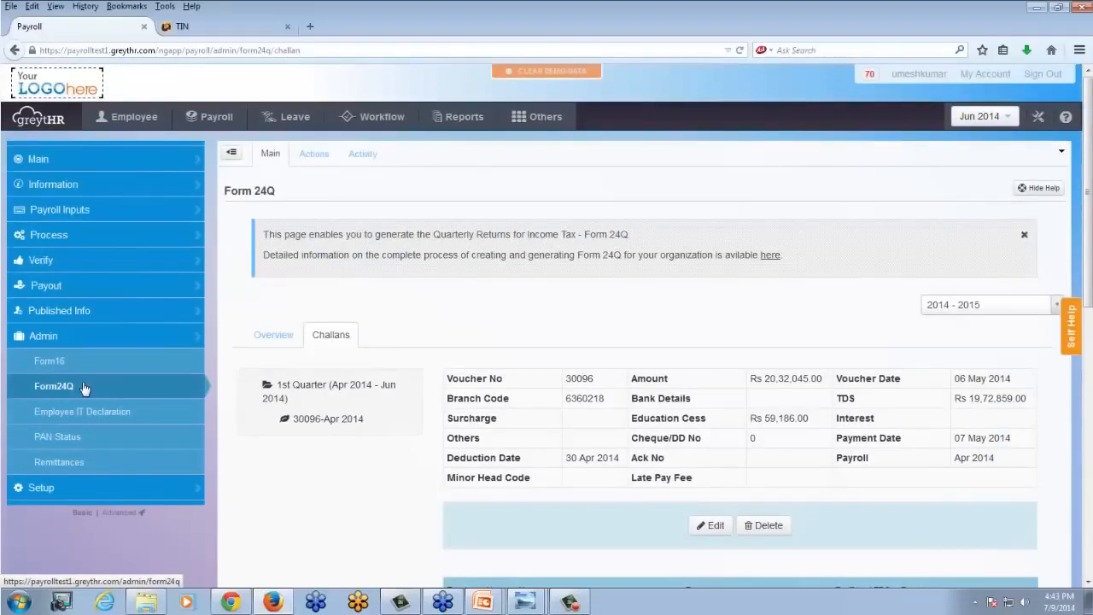
- Generate the eTDS file for the 1st Quarter (Apr 2014 - Jun 2014) from the Form 24Q overview
left_click(281, 337)
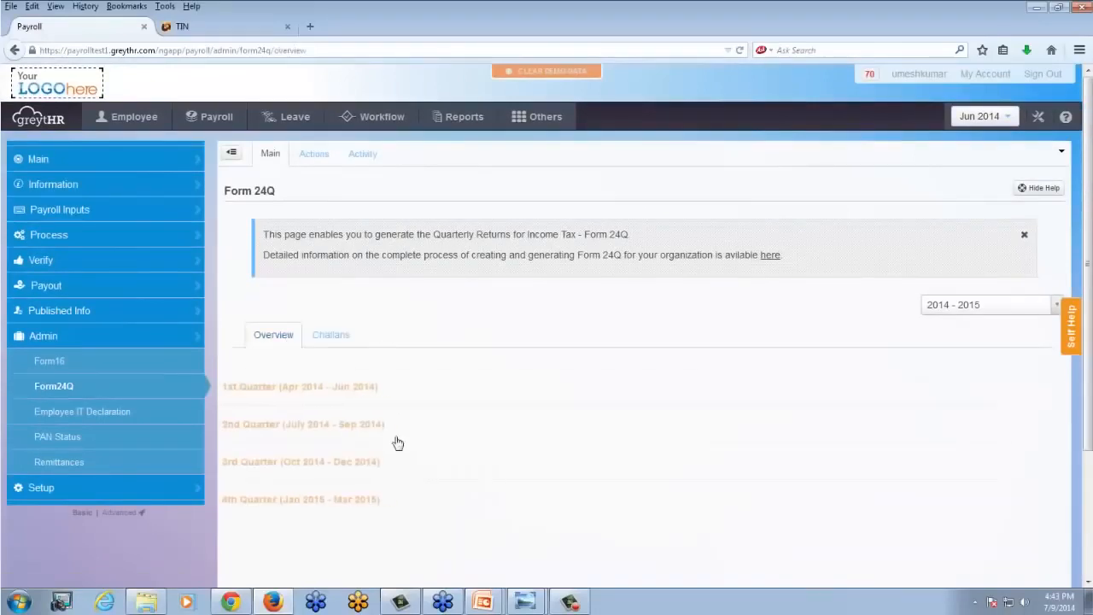
left_click(341, 389)
scroll(659, 457, "down", 1)
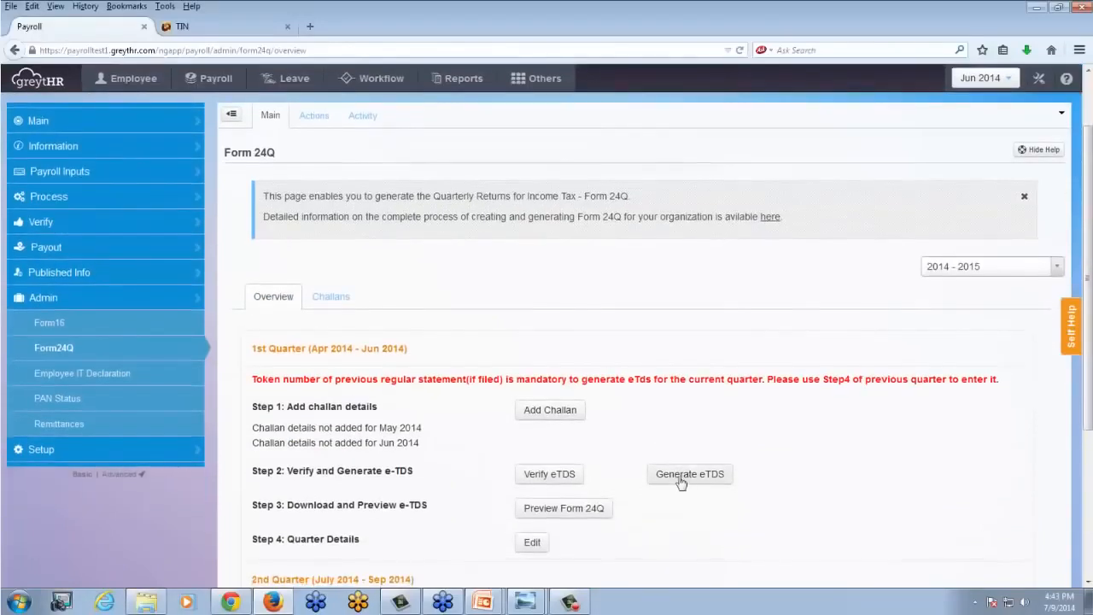
left_click(680, 483)
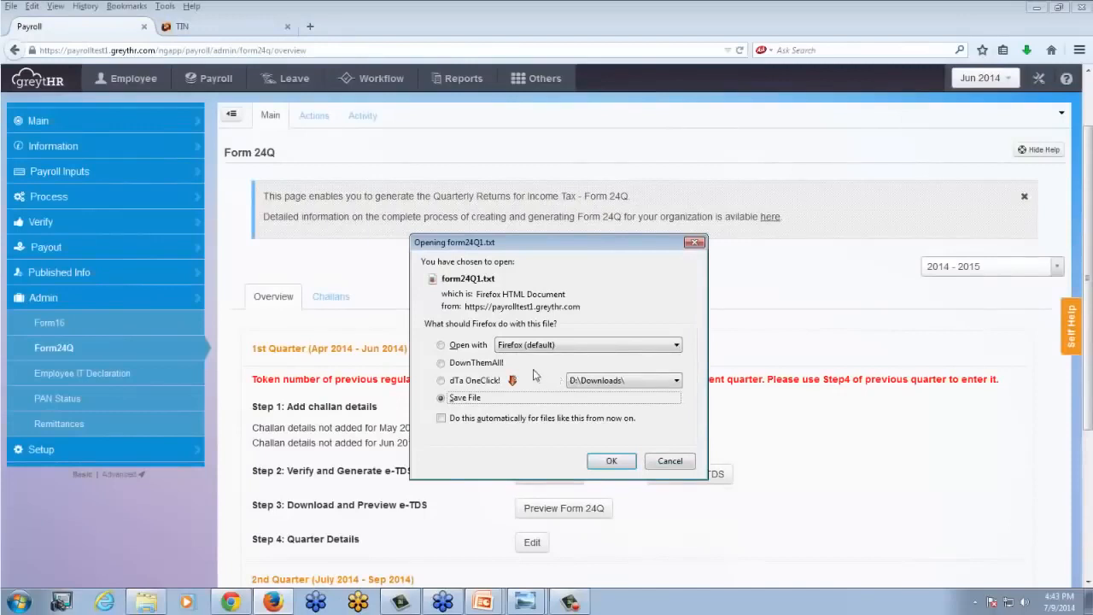
- Locate the form24Q1(1) text file in the EDTS folder, and dismiss the browser's form24Q1.txt download prompt without saving
left_click(147, 603)
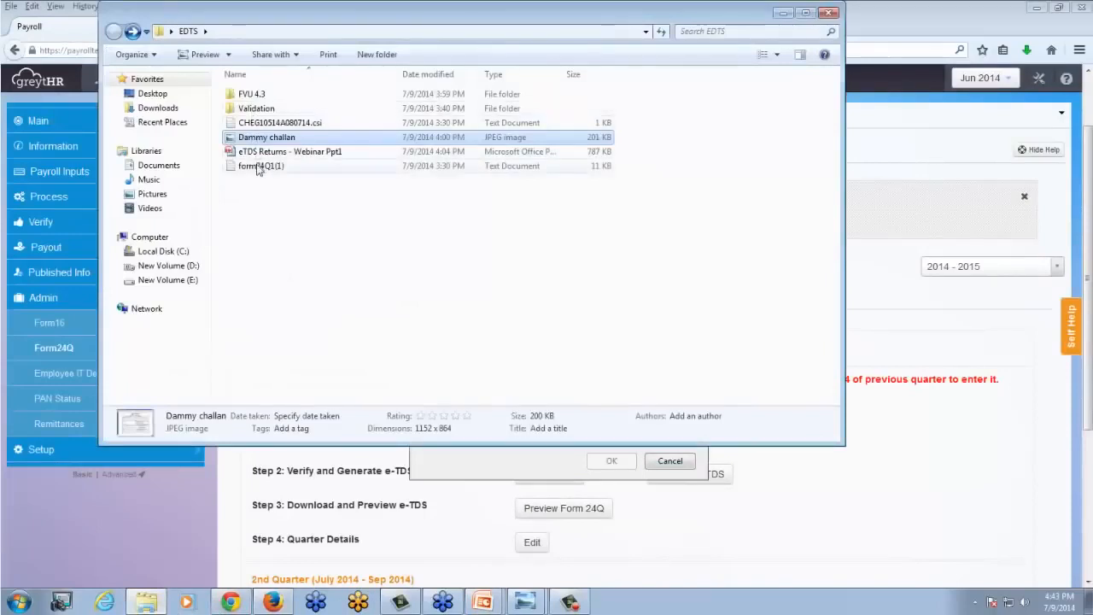
left_click(260, 166)
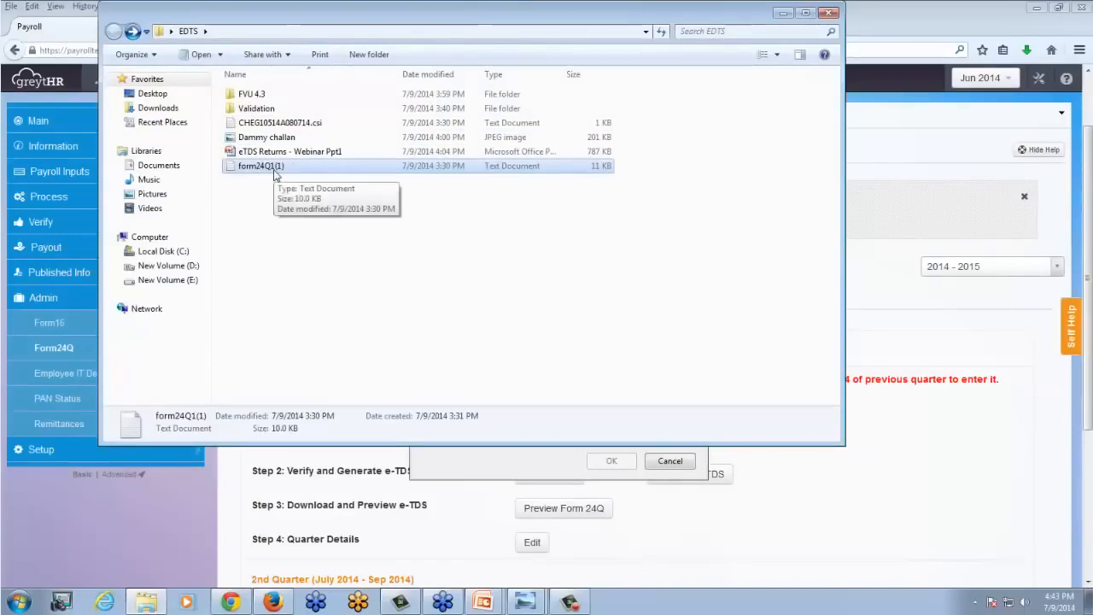
left_click(861, 288)
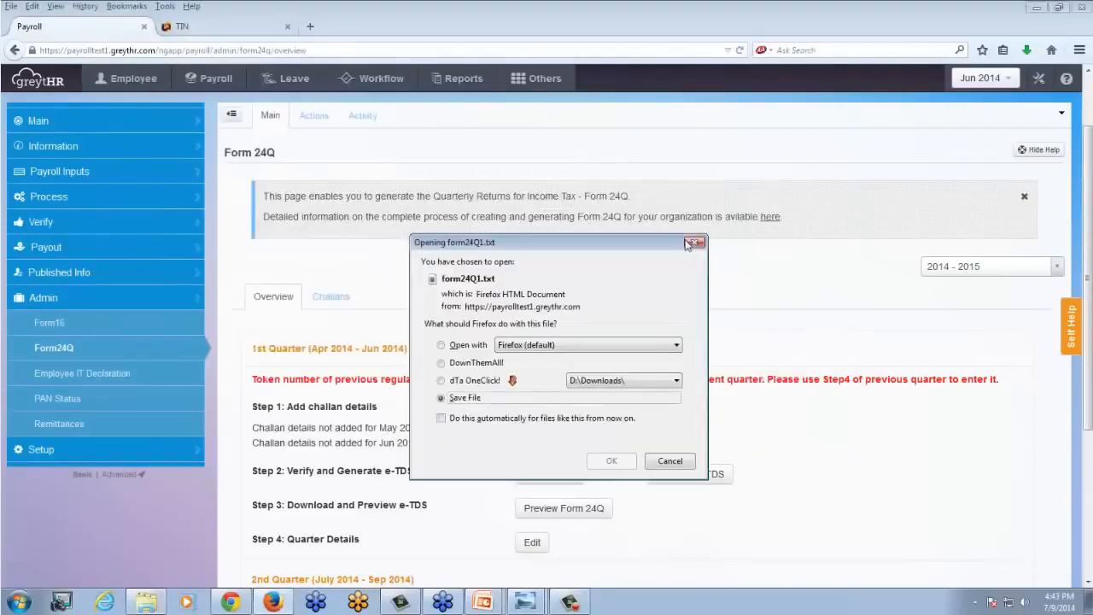
left_click(245, 33)
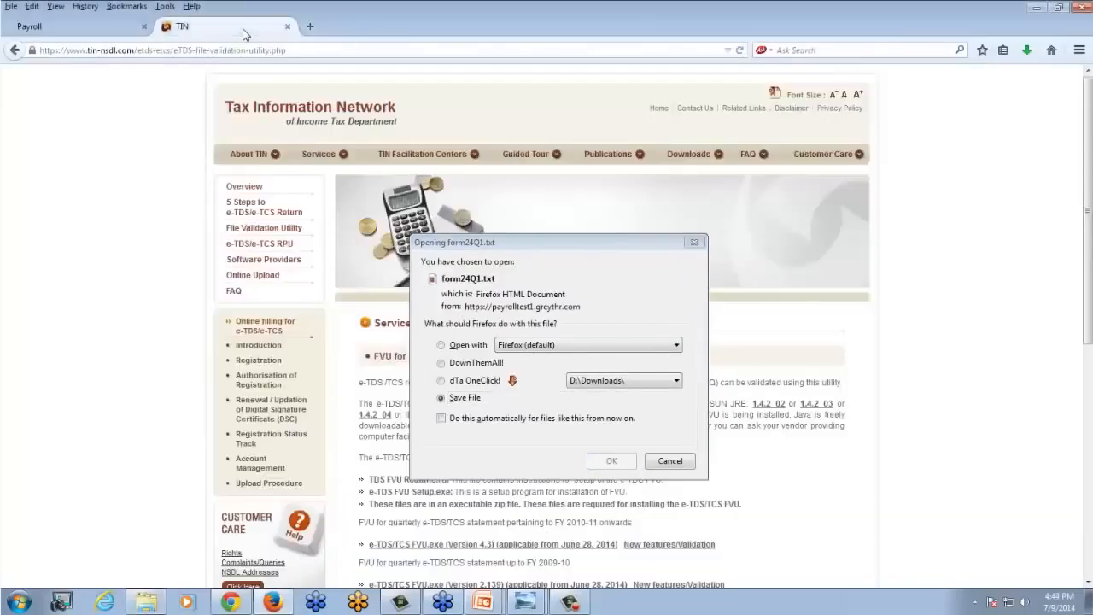
left_click(693, 242)
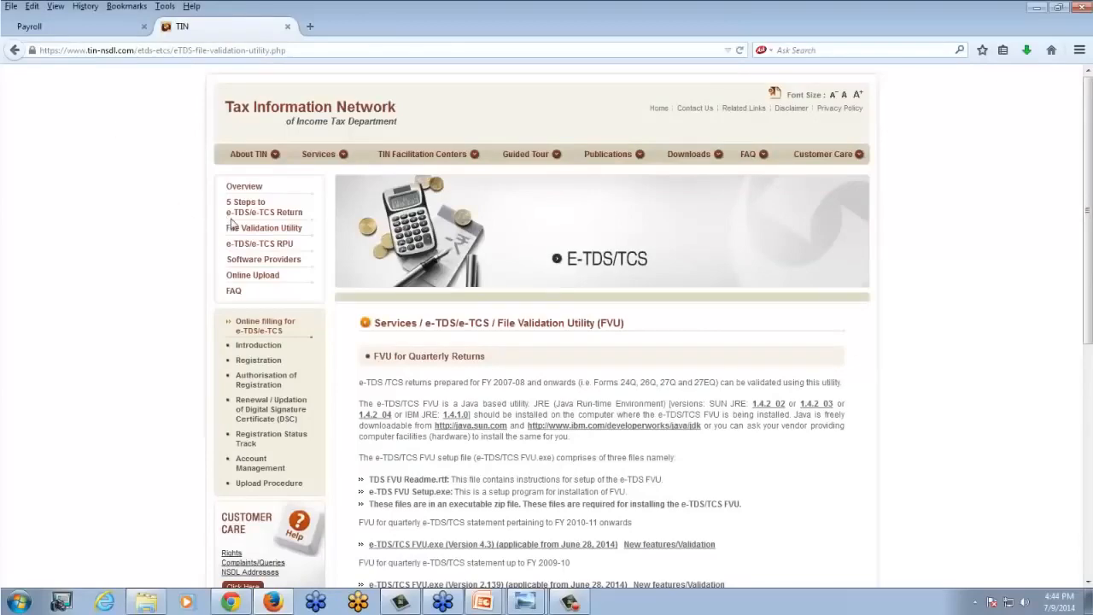
scroll(272, 340, "down", 3)
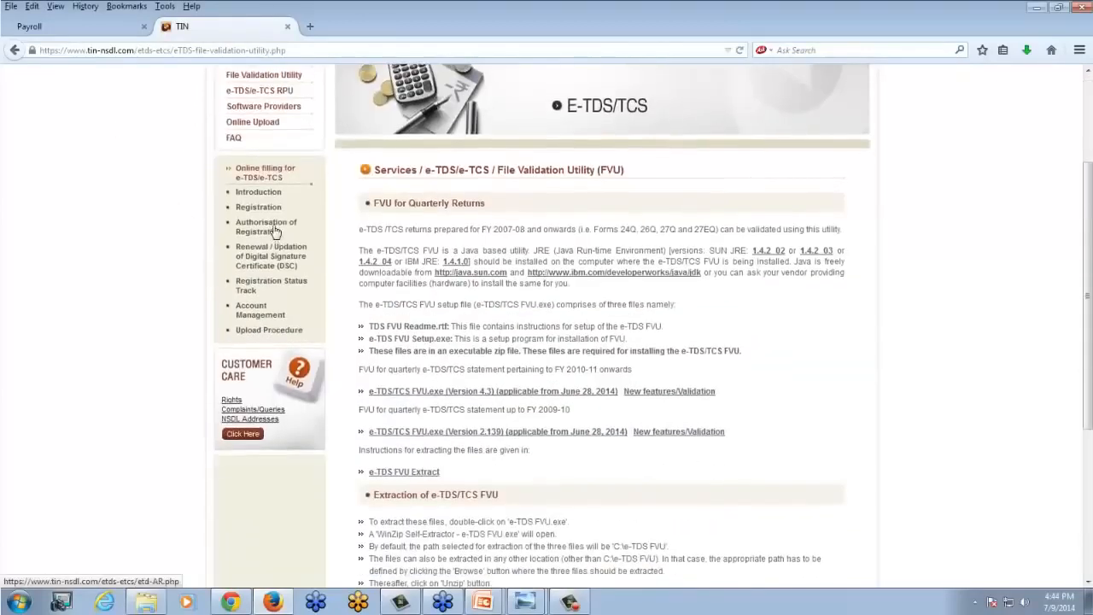
scroll(271, 340, "up", 3)
left_click(162, 50)
left_click(135, 50)
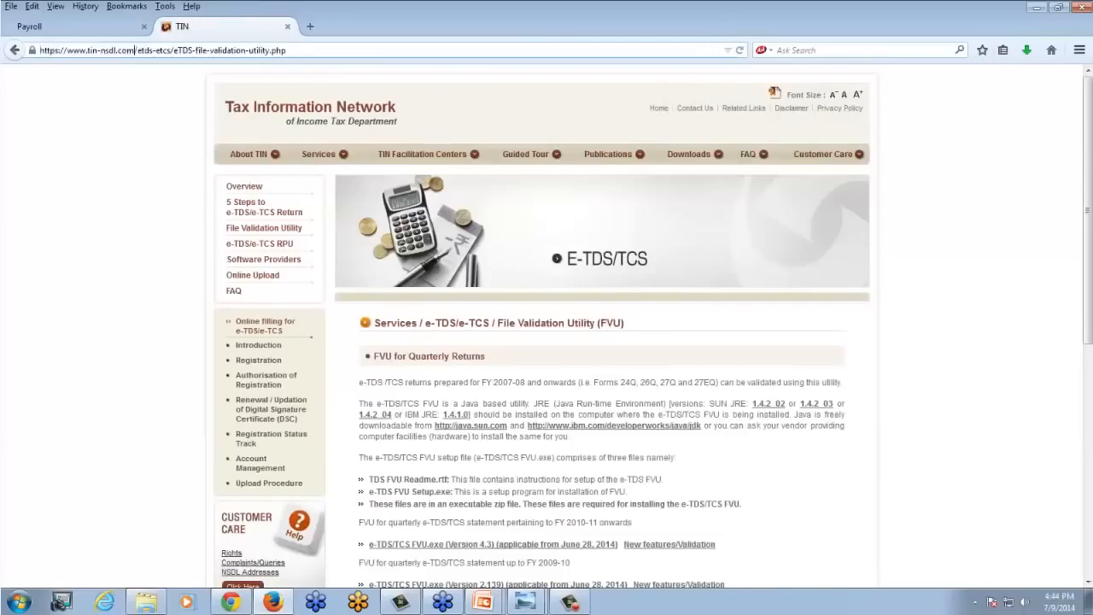
left_click_drag(287, 50, 39, 50)
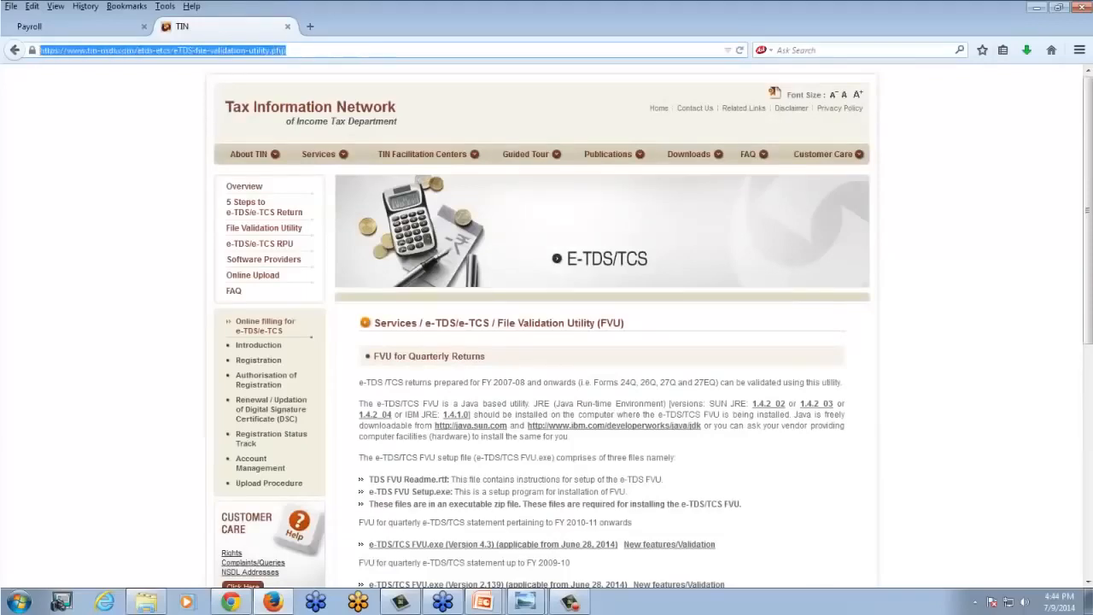
type("tin-nsdl.com/")
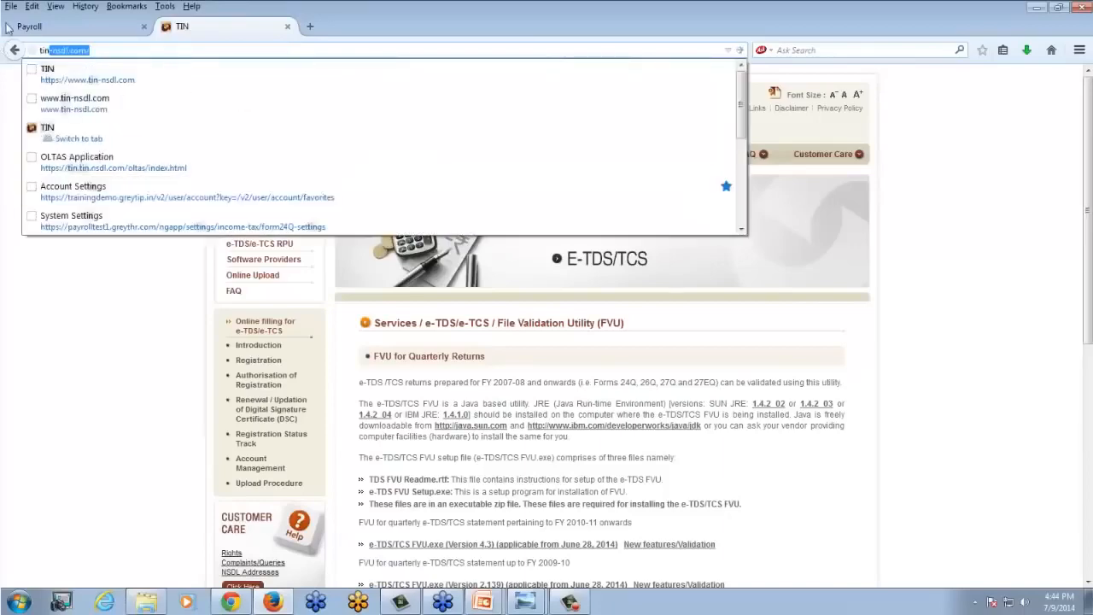
left_click(75, 78)
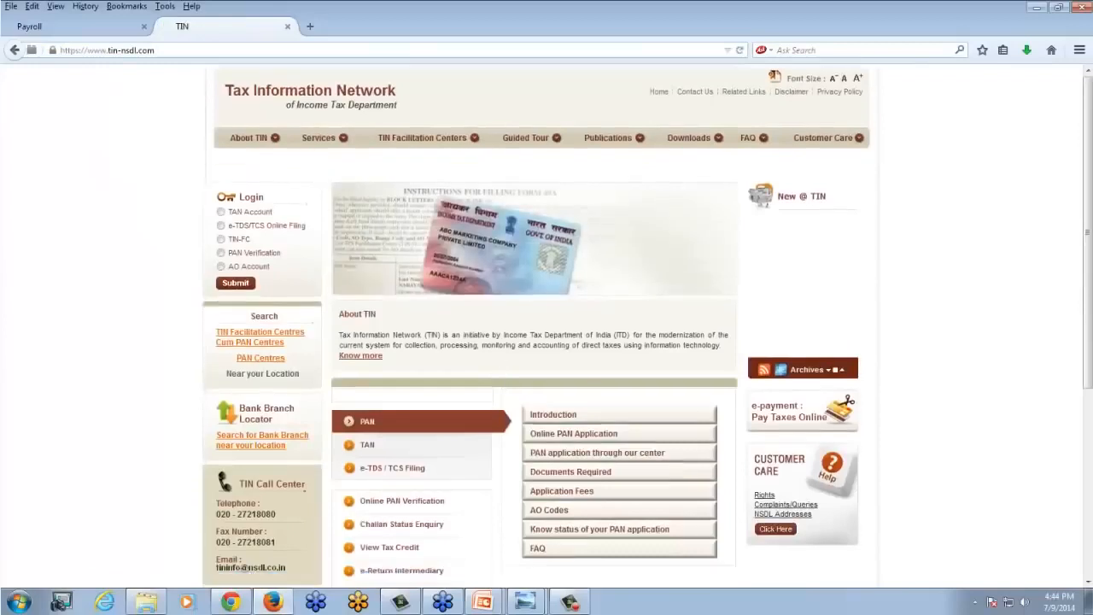
- Open the TAN Based View of the OLTAS challan status inquiry through the site's Challan Status Enquiry section
scroll(493, 367, "down", 2)
scroll(493, 363, "down", 2)
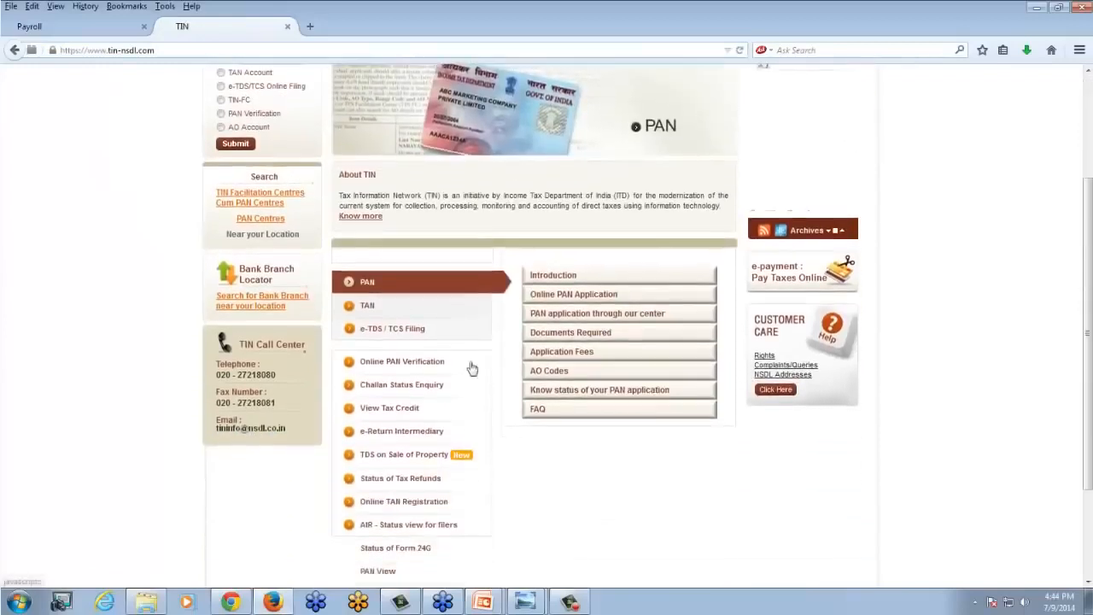
left_click(389, 388)
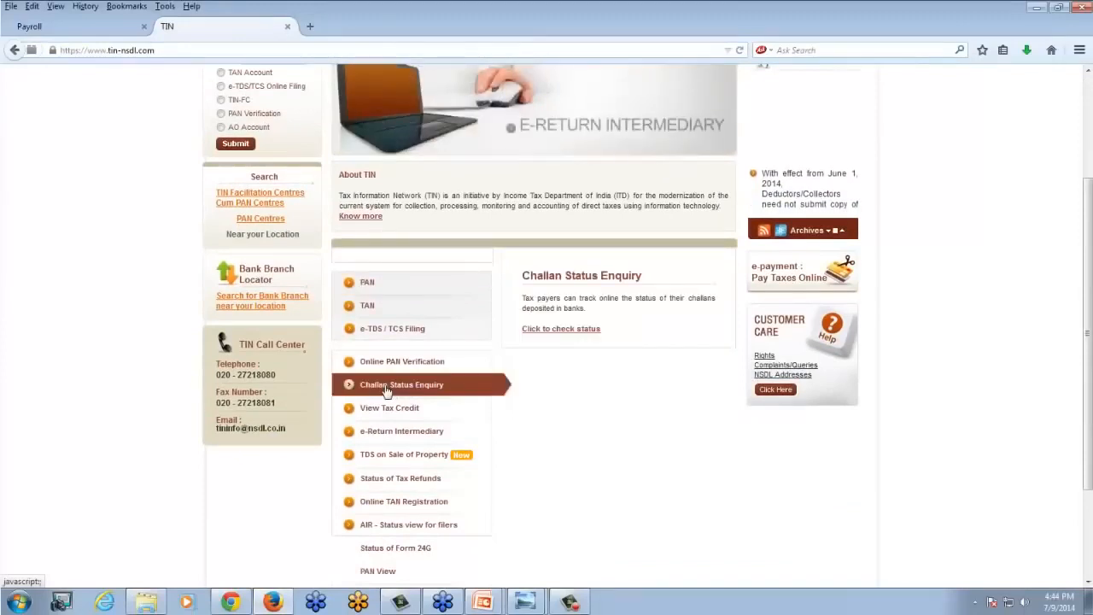
left_click(560, 331)
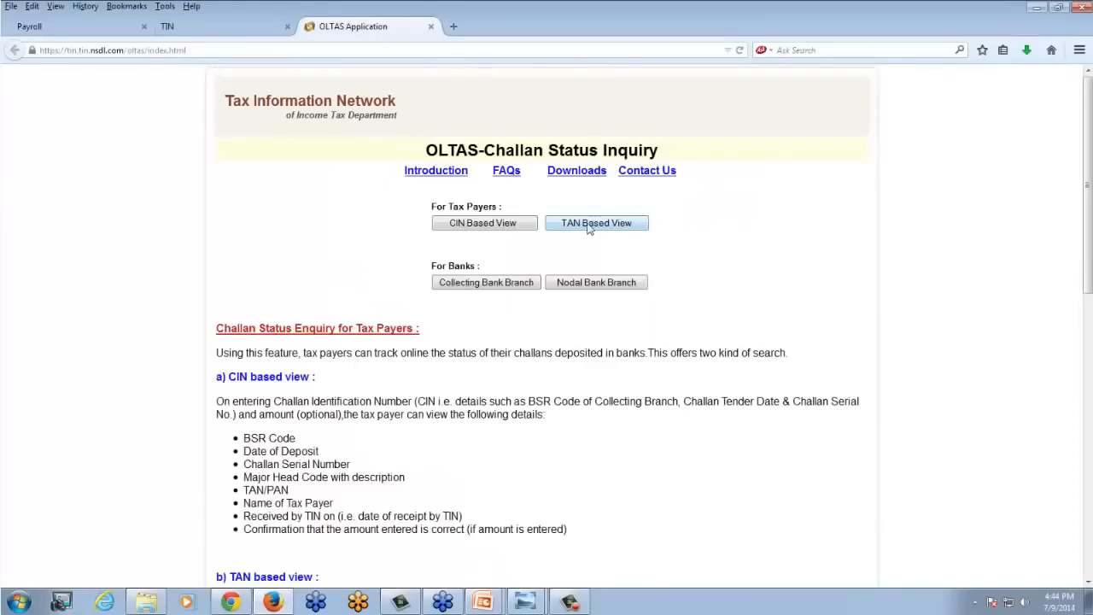
left_click(587, 224)
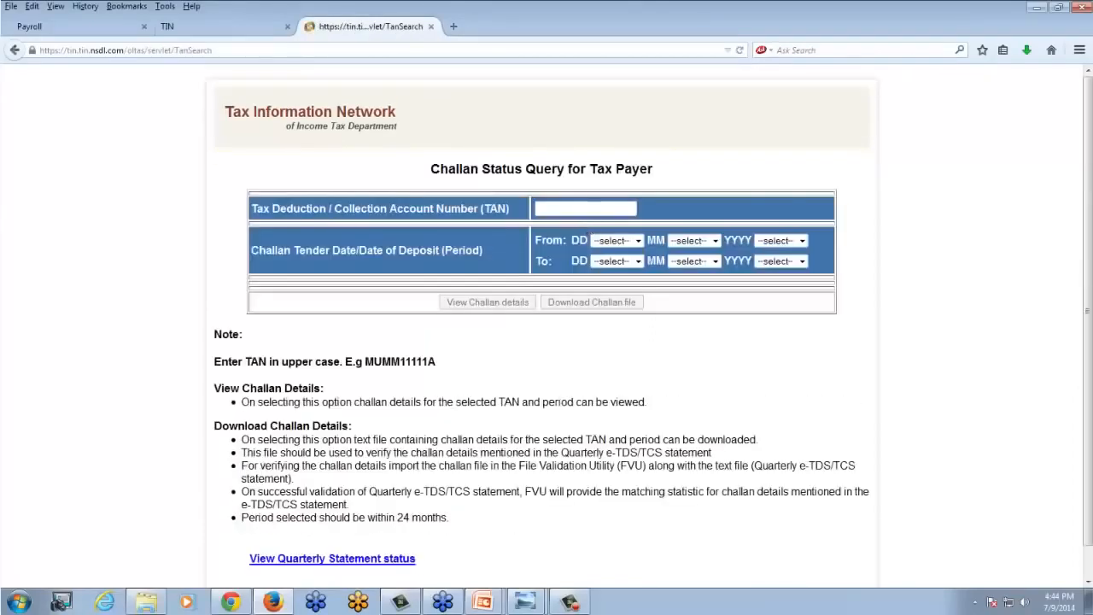
- Set the From date of the challan tender period to 01 APR 2014, leaving the TAN field blank
left_click(594, 208)
left_click(637, 241)
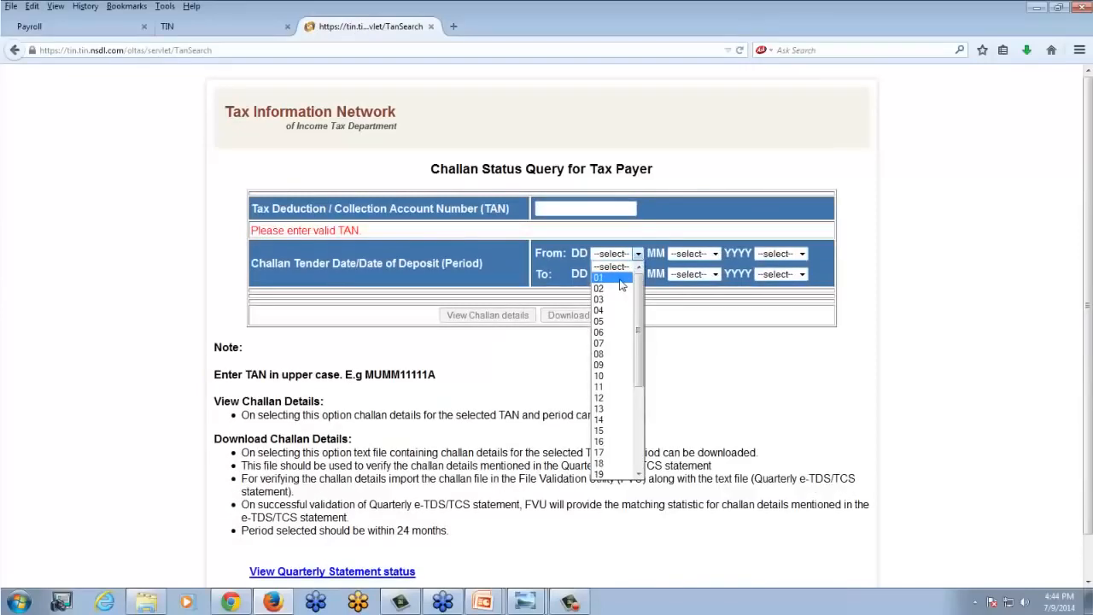
left_click(620, 279)
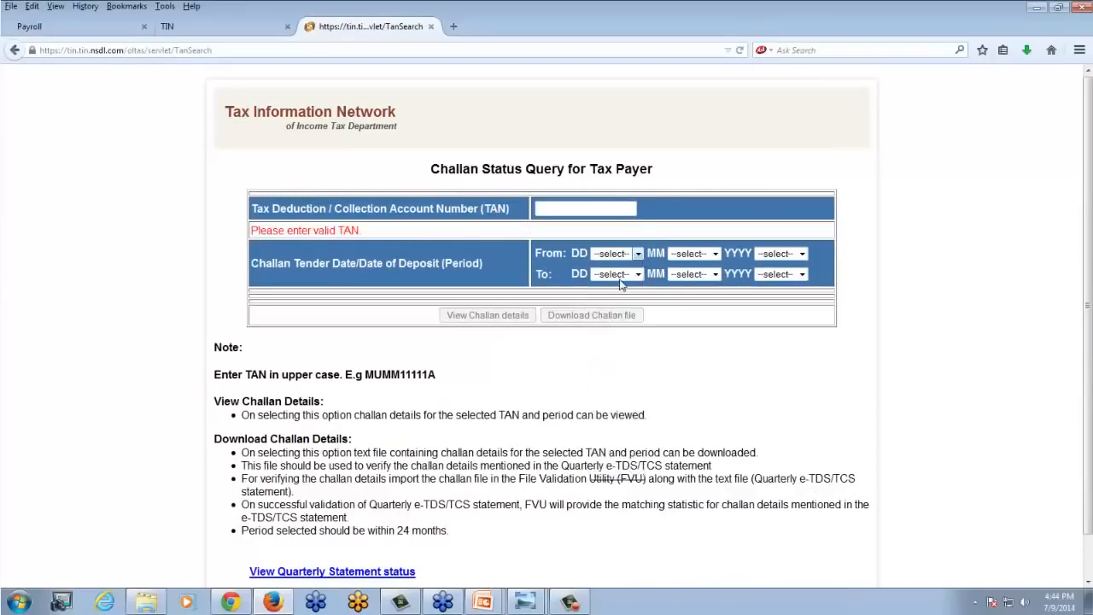
left_click(716, 254)
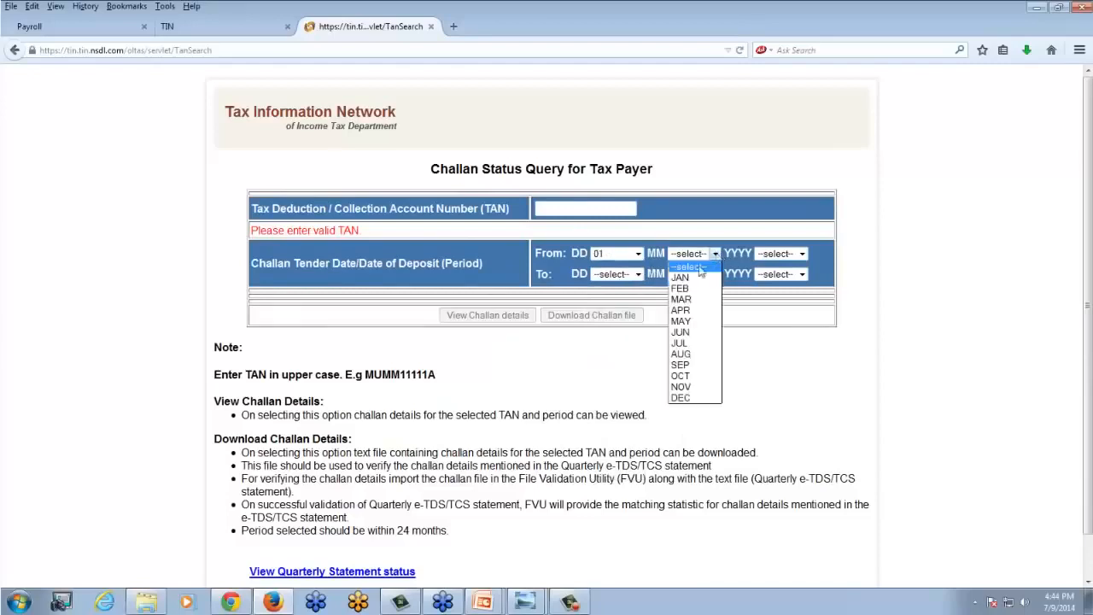
left_click(683, 310)
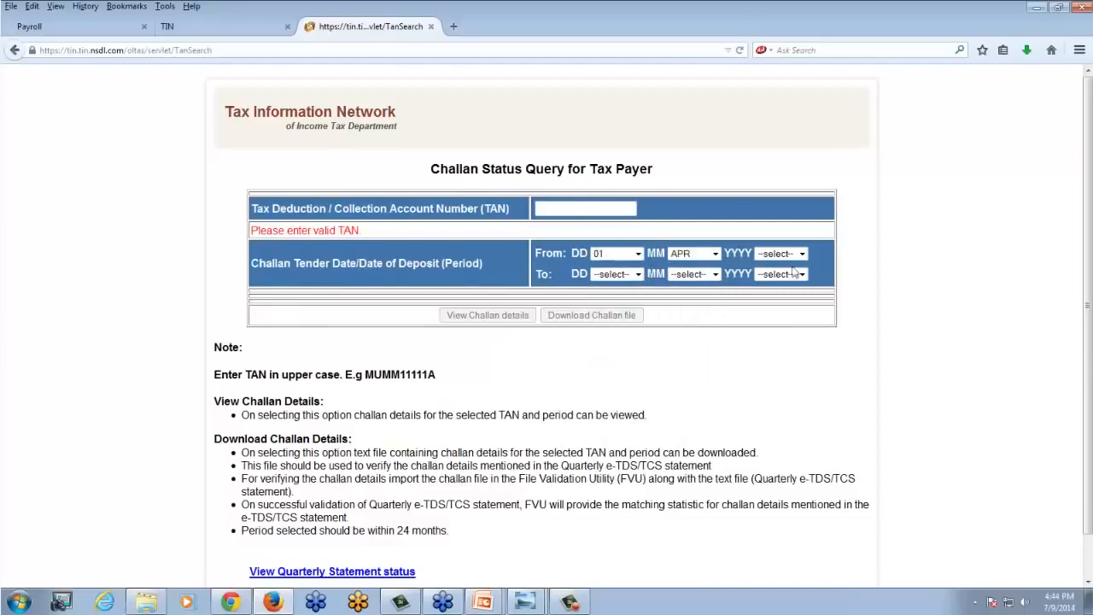
left_click(801, 254)
left_click(767, 375)
- Set the To date of the challan tender period to 09 JUL 2014
left_click(637, 275)
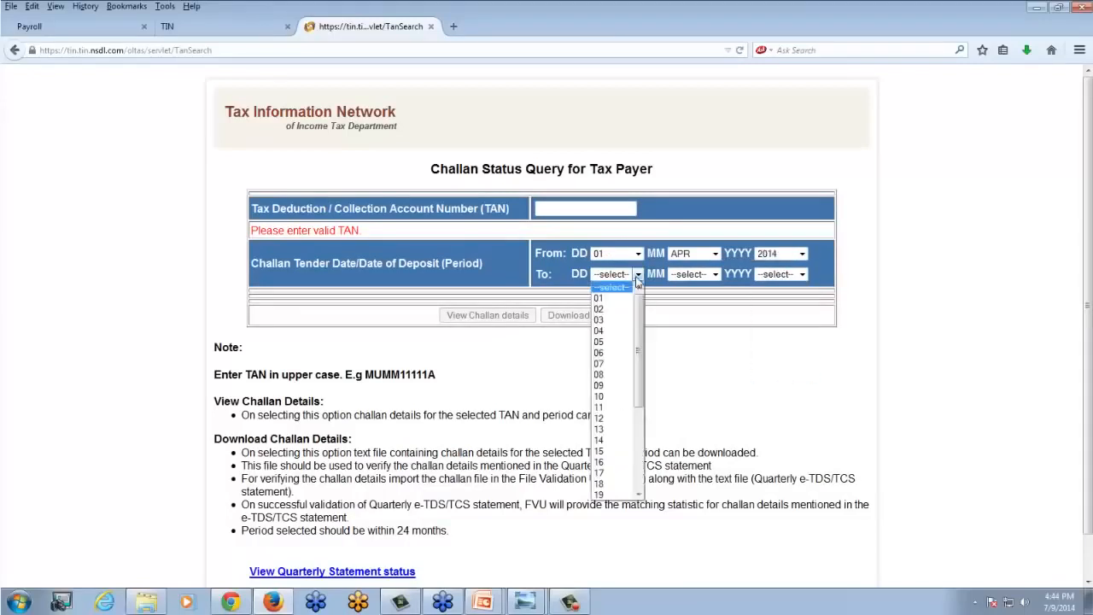
left_click(608, 385)
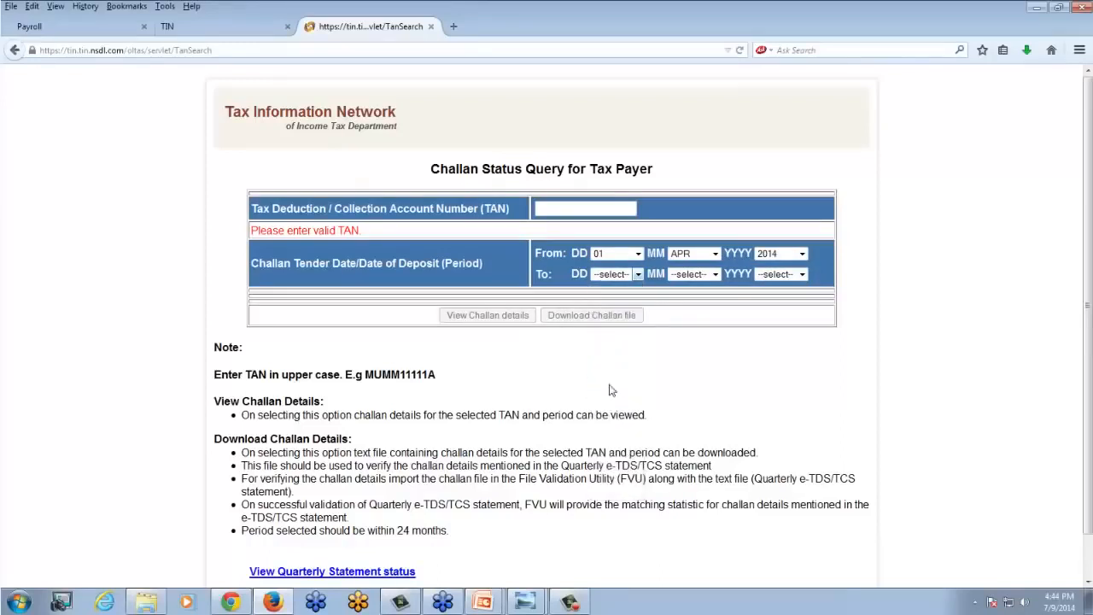
left_click(712, 274)
left_click(679, 364)
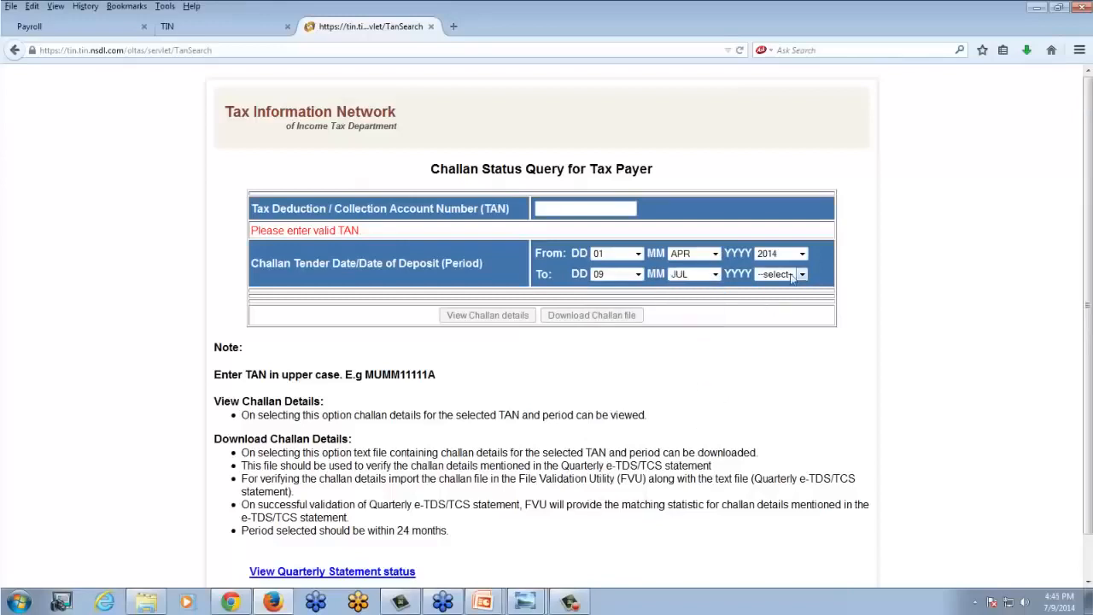
left_click(801, 274)
left_click(771, 396)
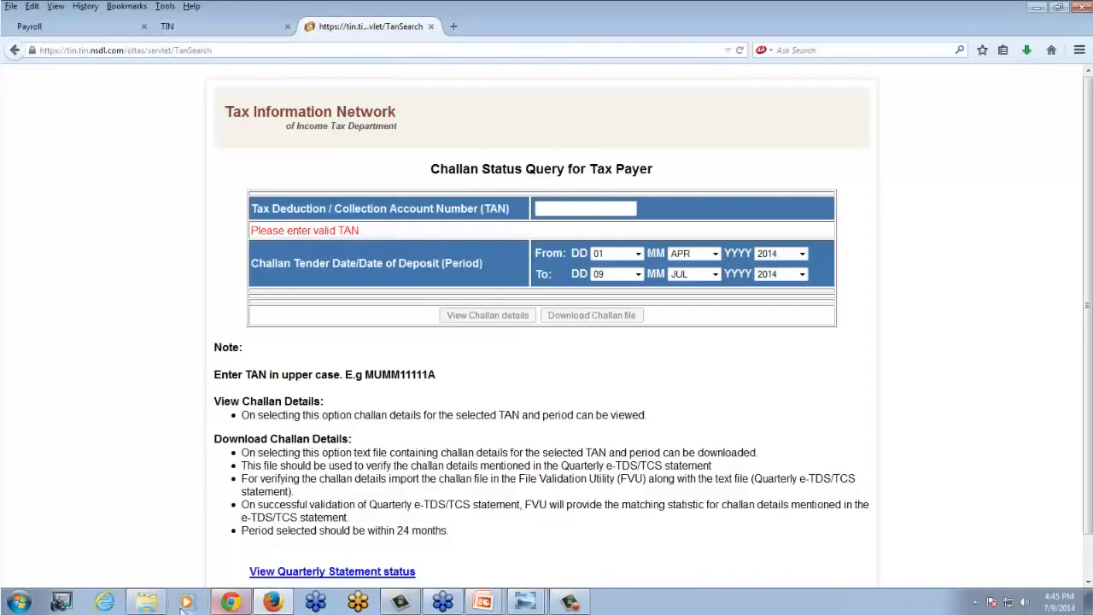
- Locate the previously downloaded .csi challan file in the EDTS folder and return to the browser
left_click(146, 603)
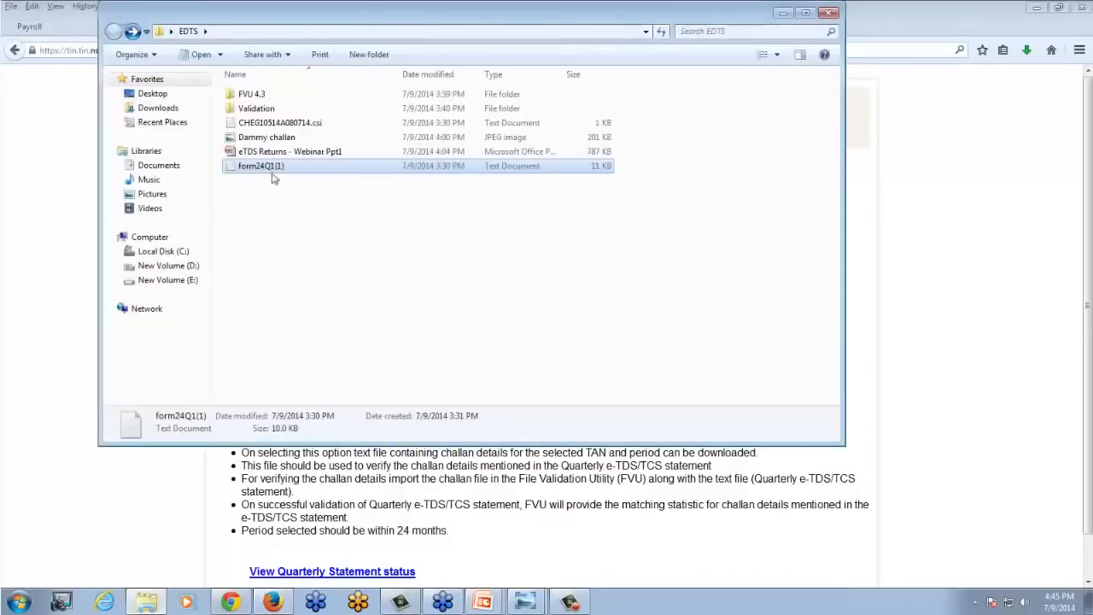
left_click(252, 126)
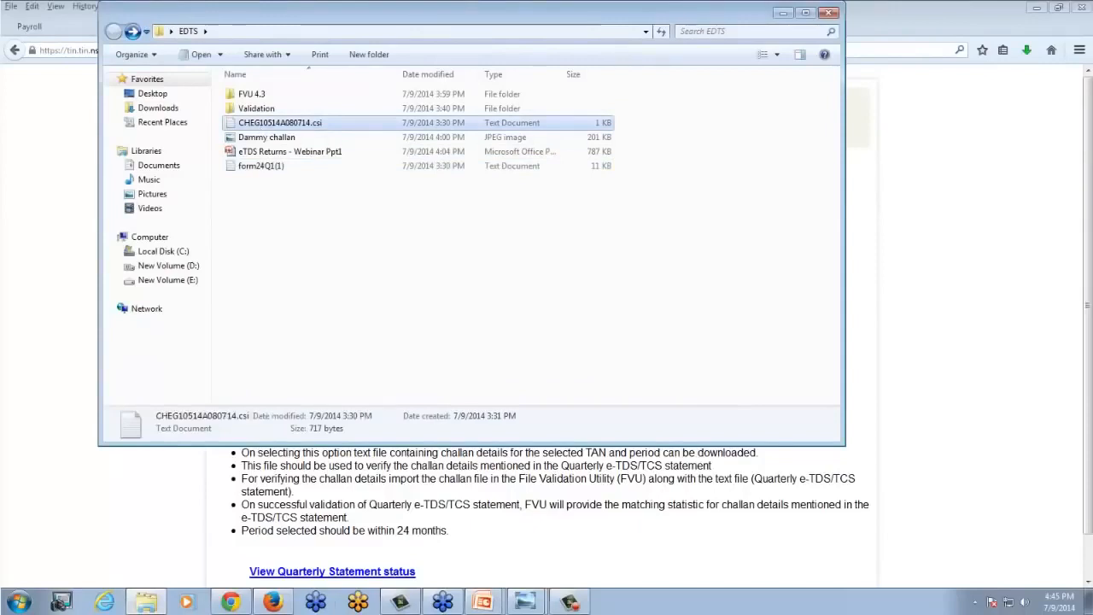
mouse_move(150, 603)
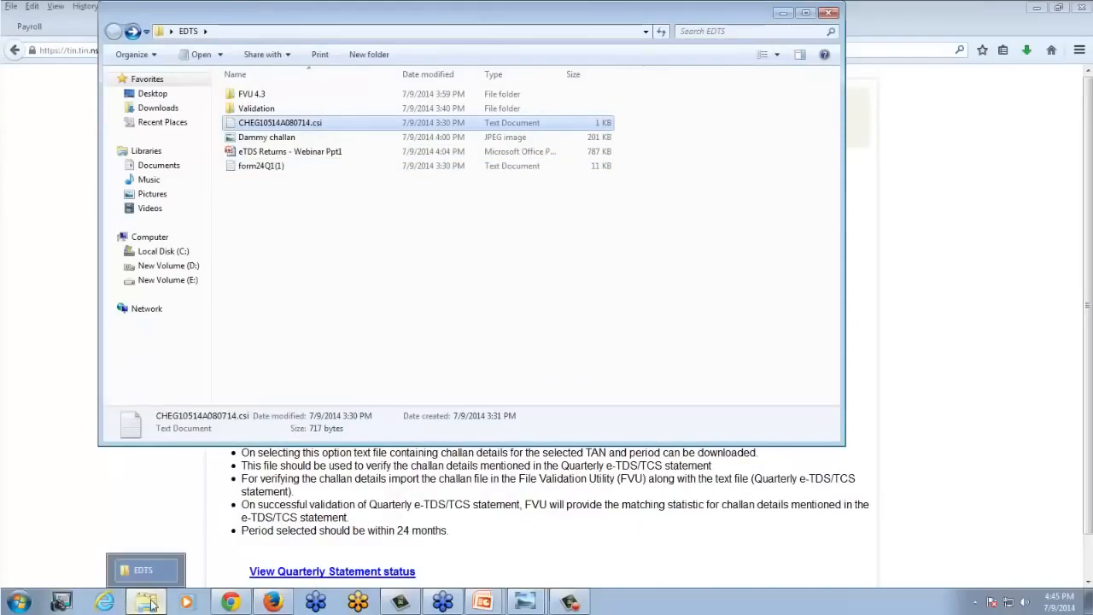
left_click(273, 602)
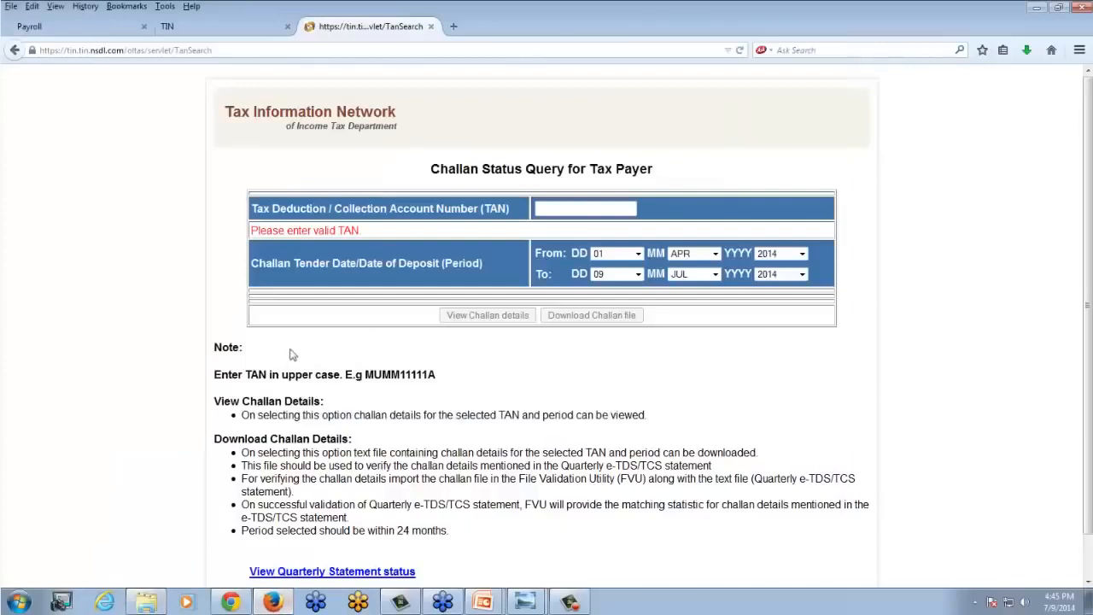
- Find the e-TDS/TCS FVU.exe (Version 4.3) download on the File Validation Utility page under e-TDS / TCS Filing, and cancel its save prompt
left_click(256, 34)
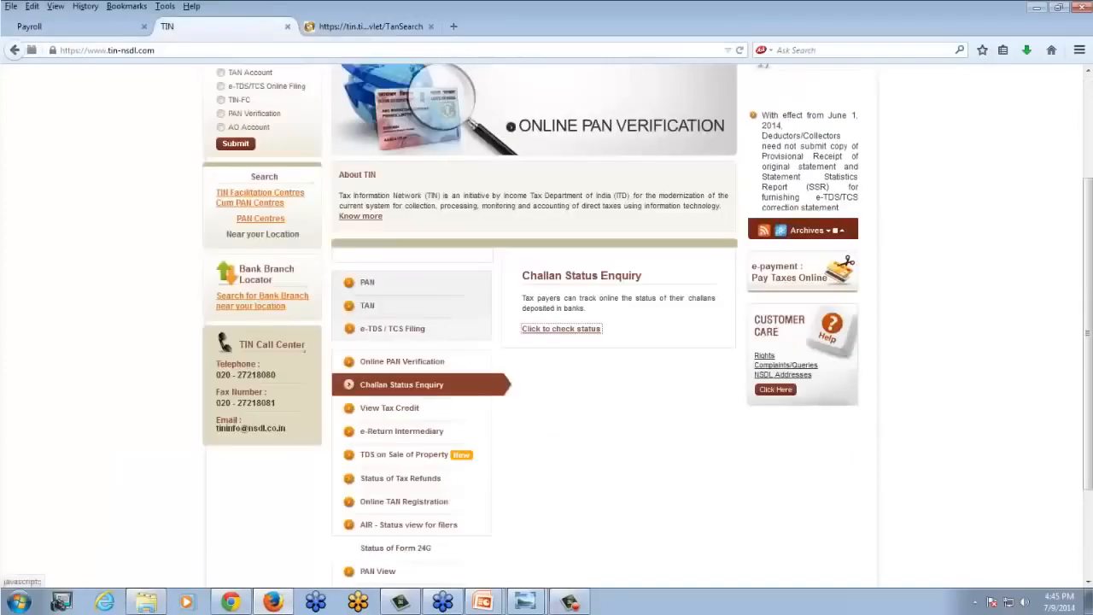
left_click(397, 334)
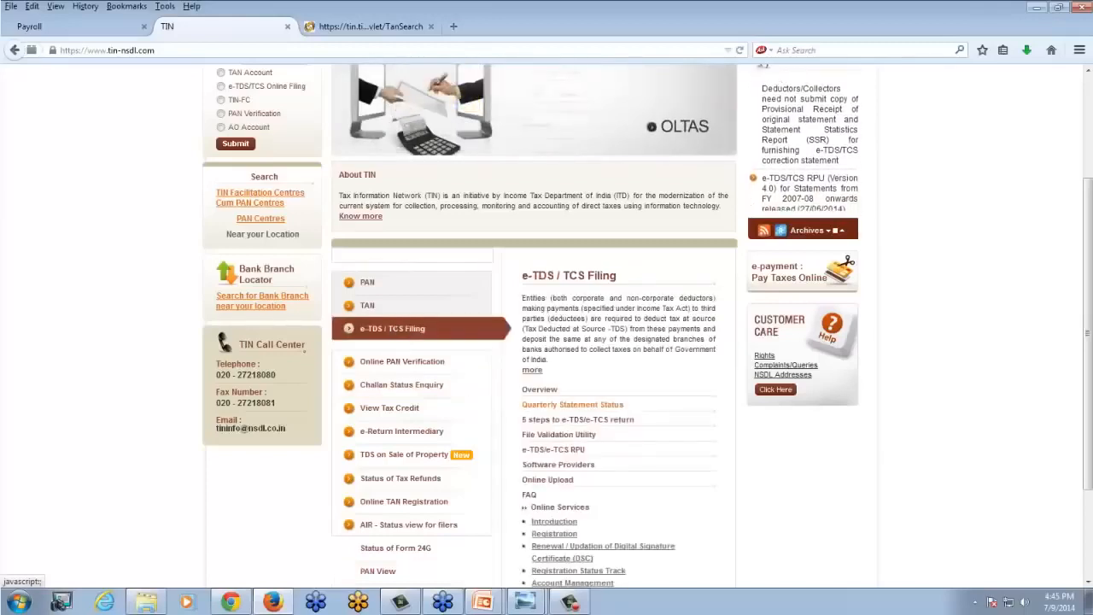
left_click(553, 437)
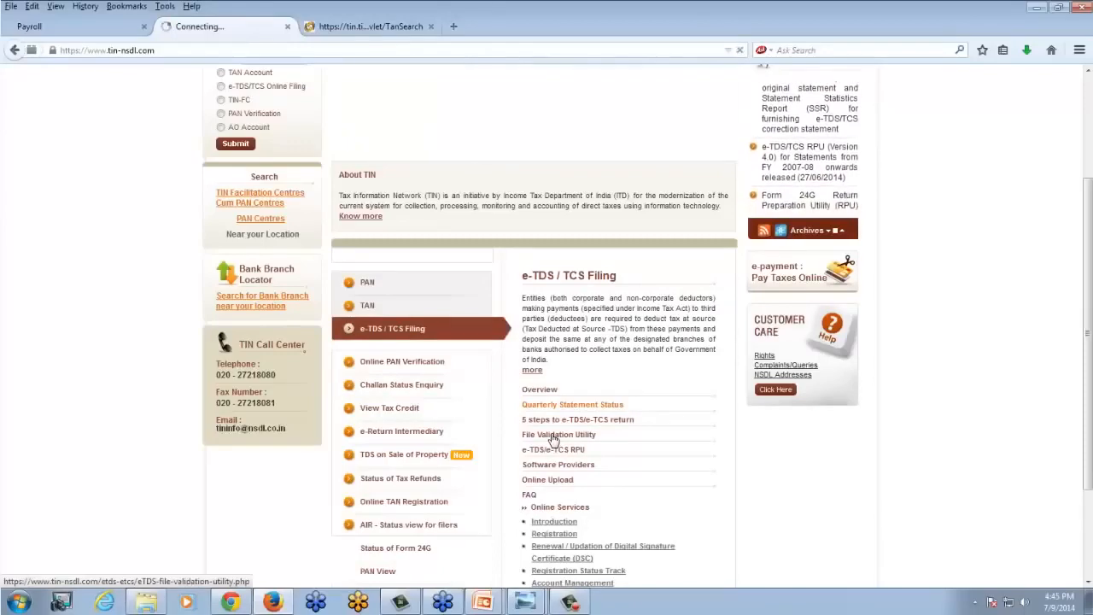
scroll(431, 470, "down", 2)
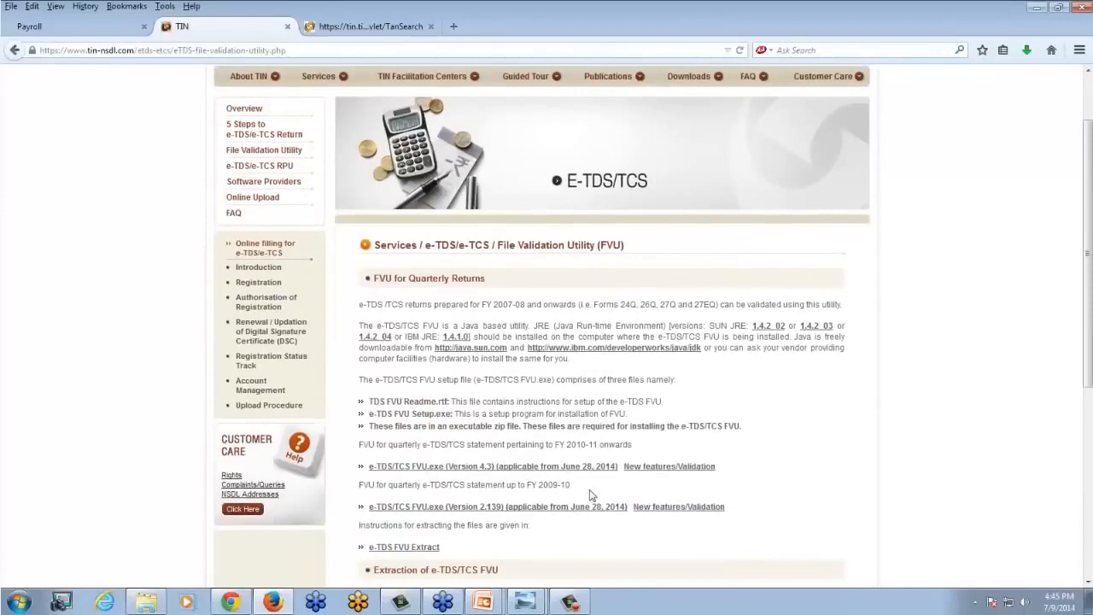
left_click(485, 468)
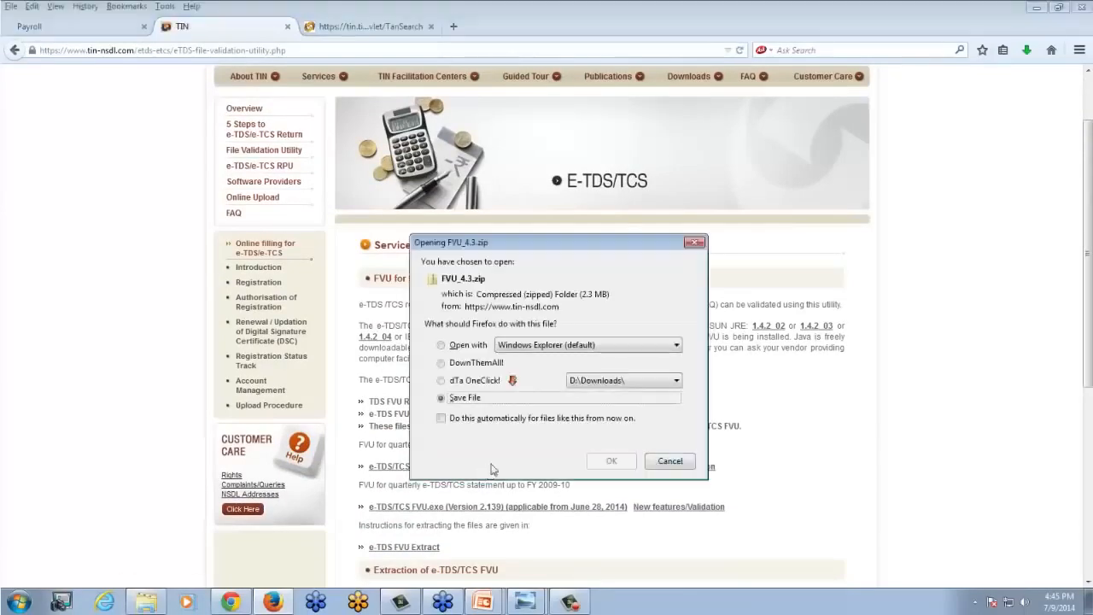
left_click(667, 469)
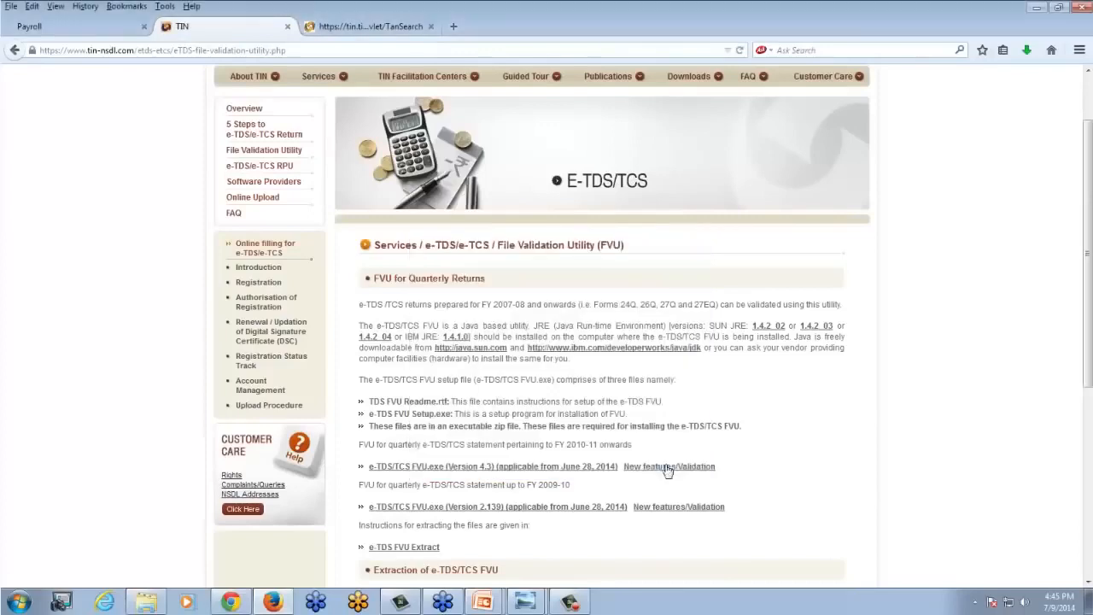
- Launch TDS_FVU_STANDALONE_4.3 from the FVU 4.3 folder inside EDTS
left_click(156, 606)
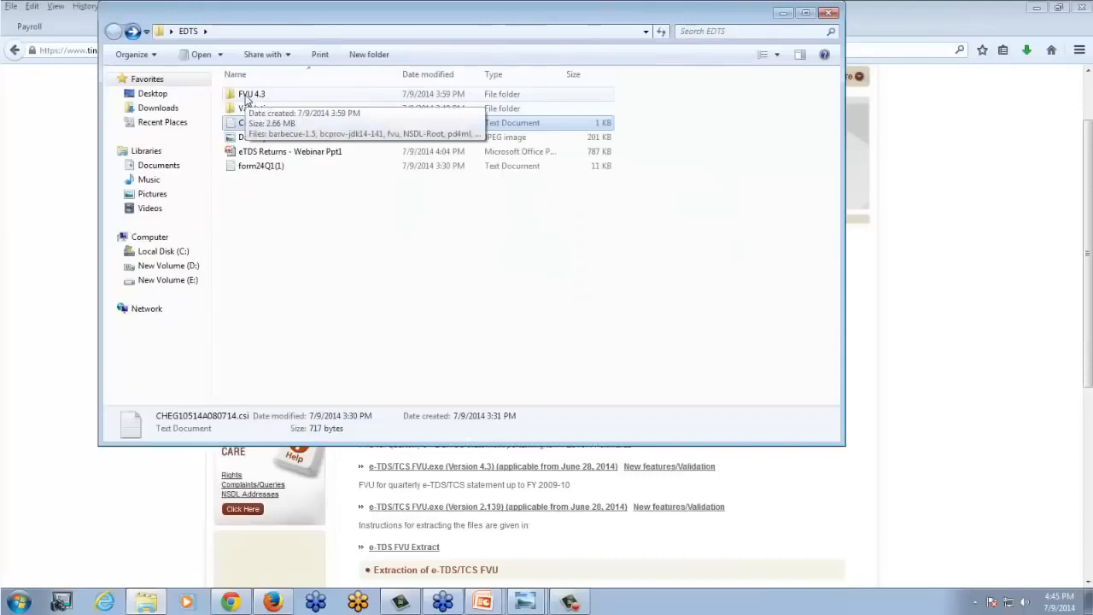
left_click(247, 94)
double_click(247, 94)
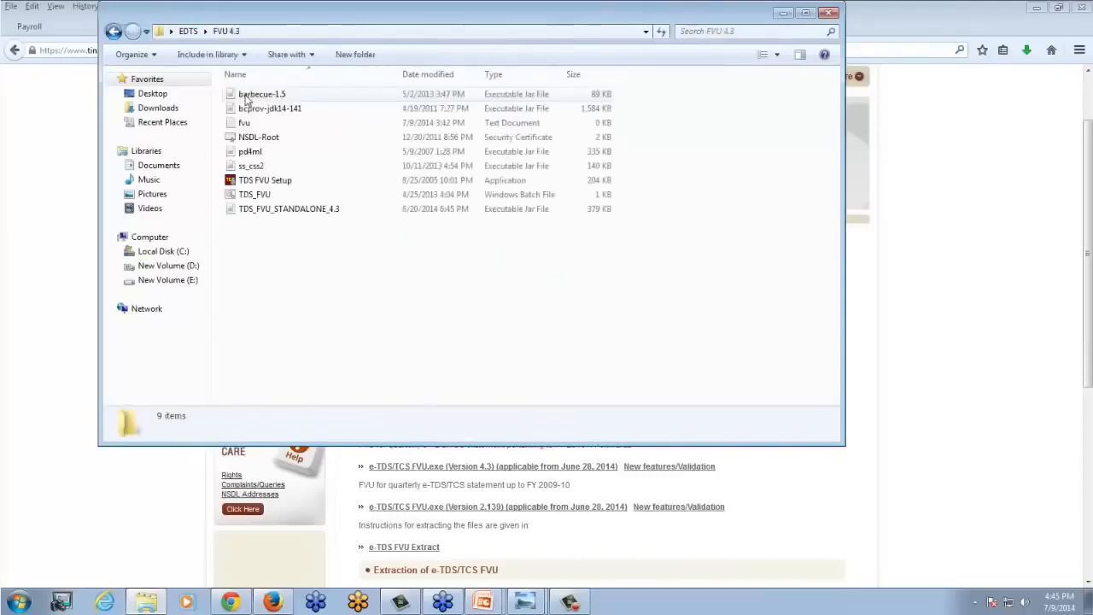
left_click(267, 214)
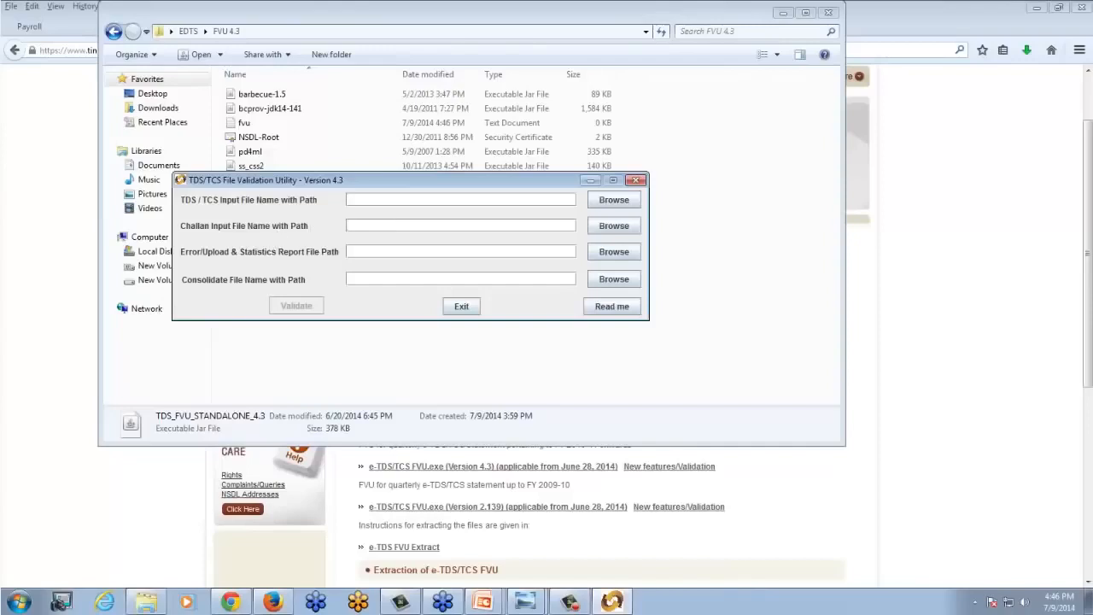
- Open the Validation folder inside EDTS and examine the validation output files: the form24Q1 HTML document, the 27A PDF and the form24Q1.fvu file
left_click(362, 225)
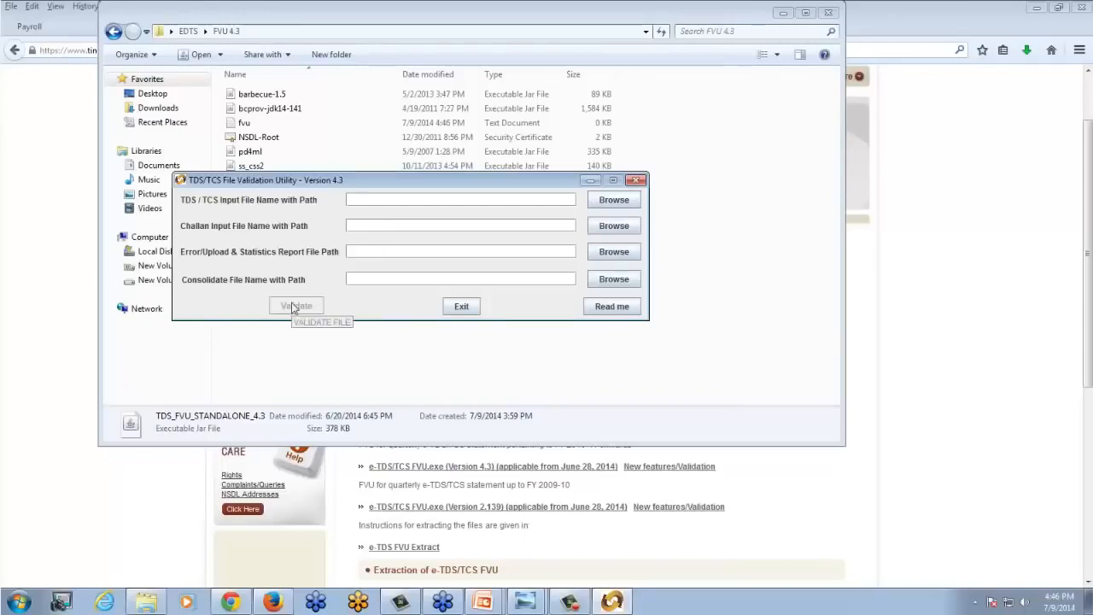
left_click(147, 604)
left_click(115, 32)
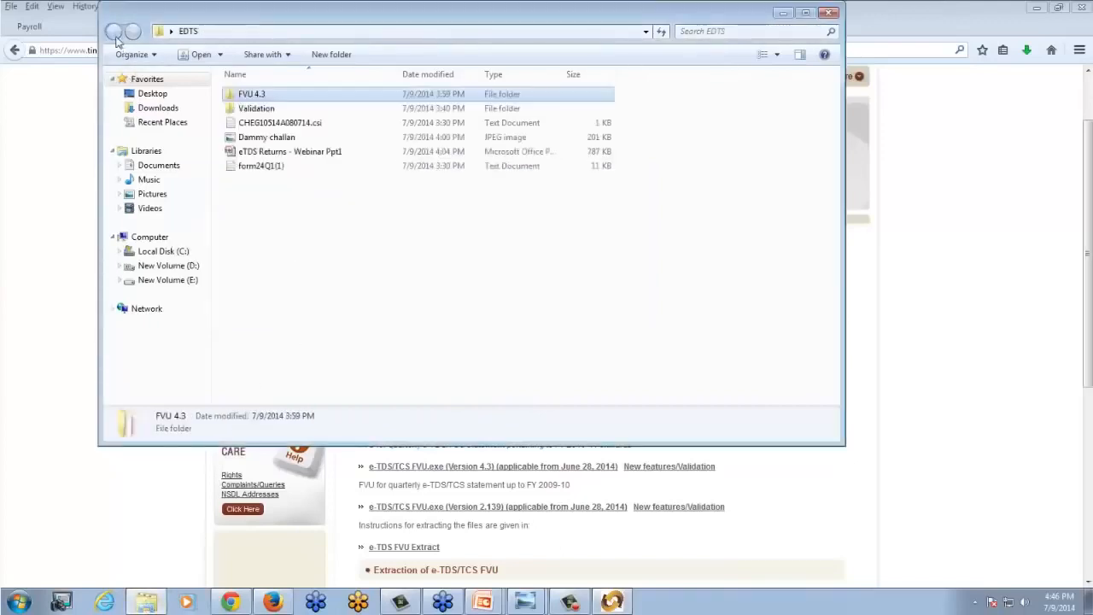
double_click(254, 109)
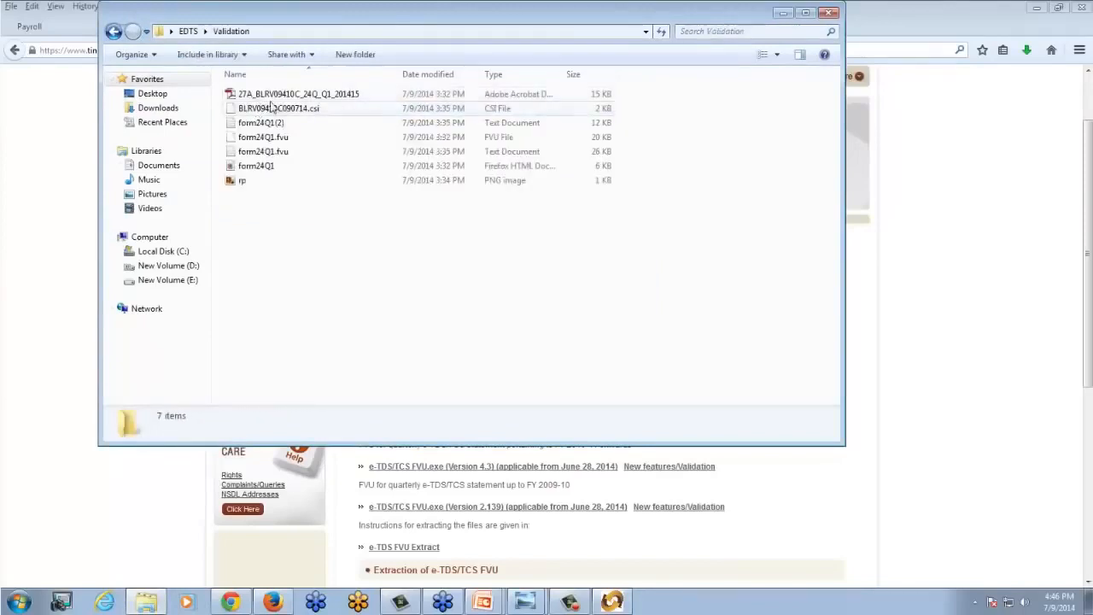
left_click(256, 167)
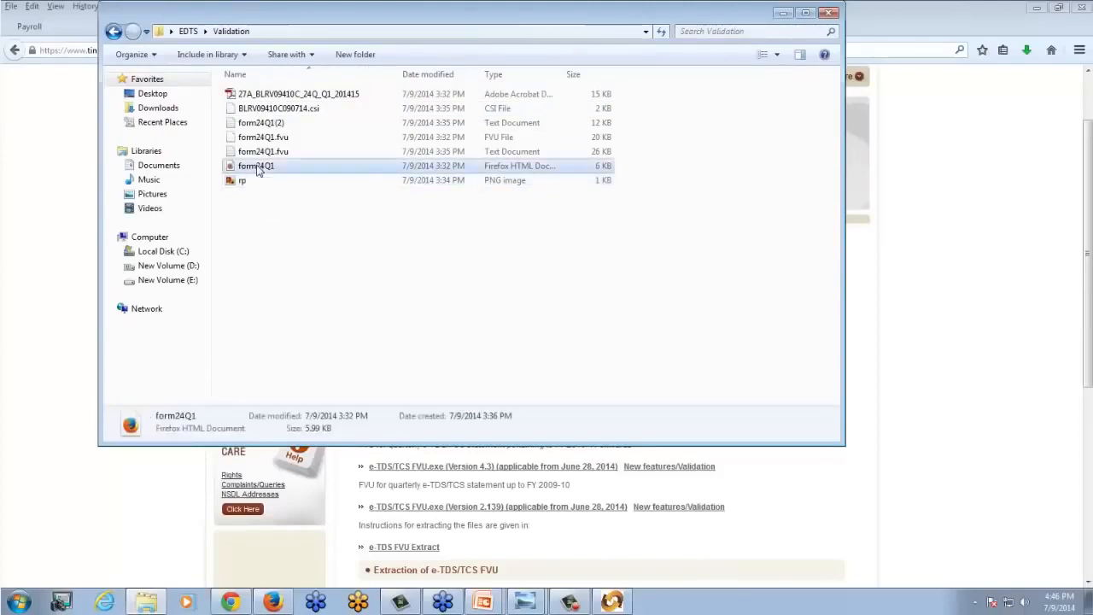
left_click(269, 96)
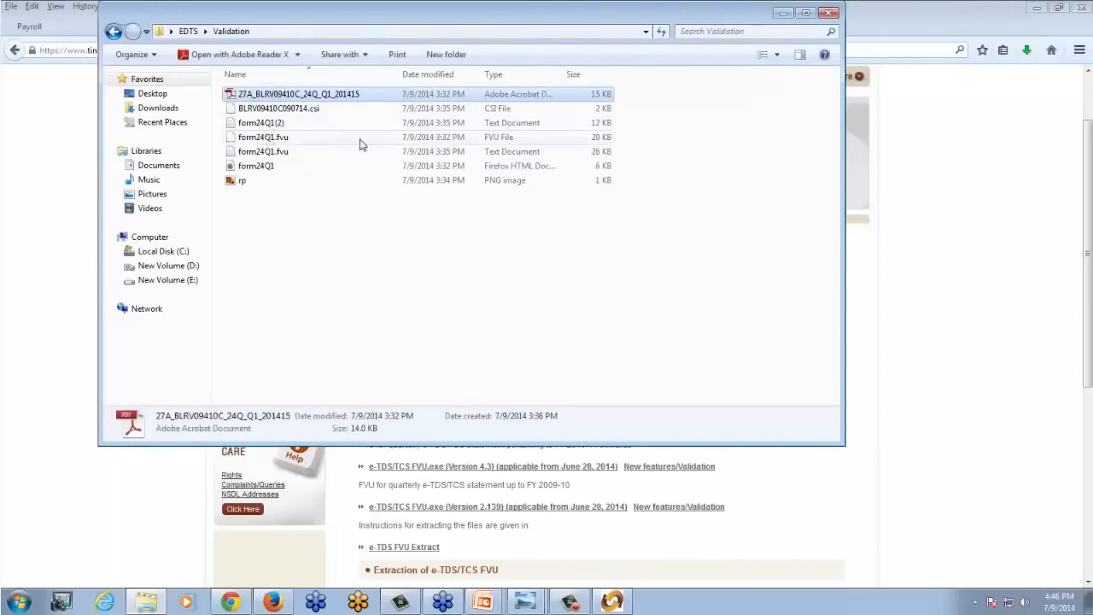
left_click(291, 139)
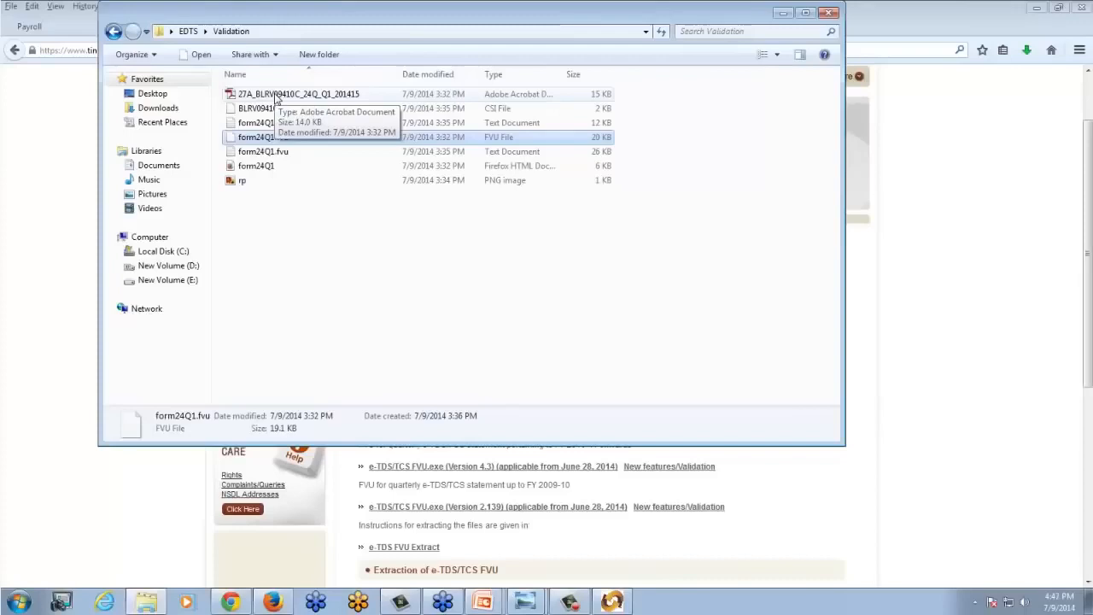
left_click(341, 305)
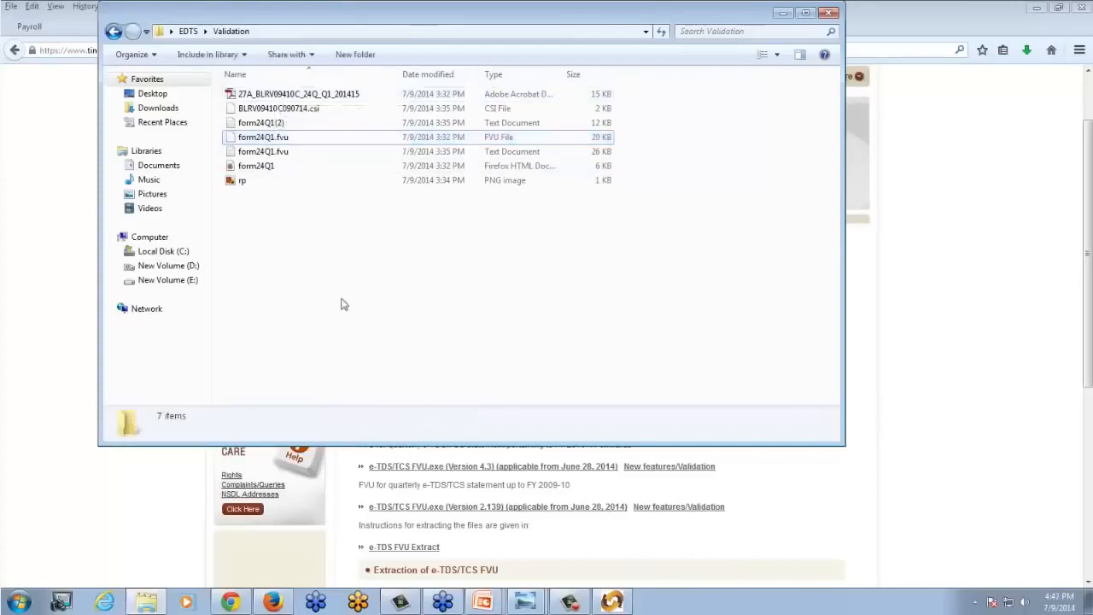